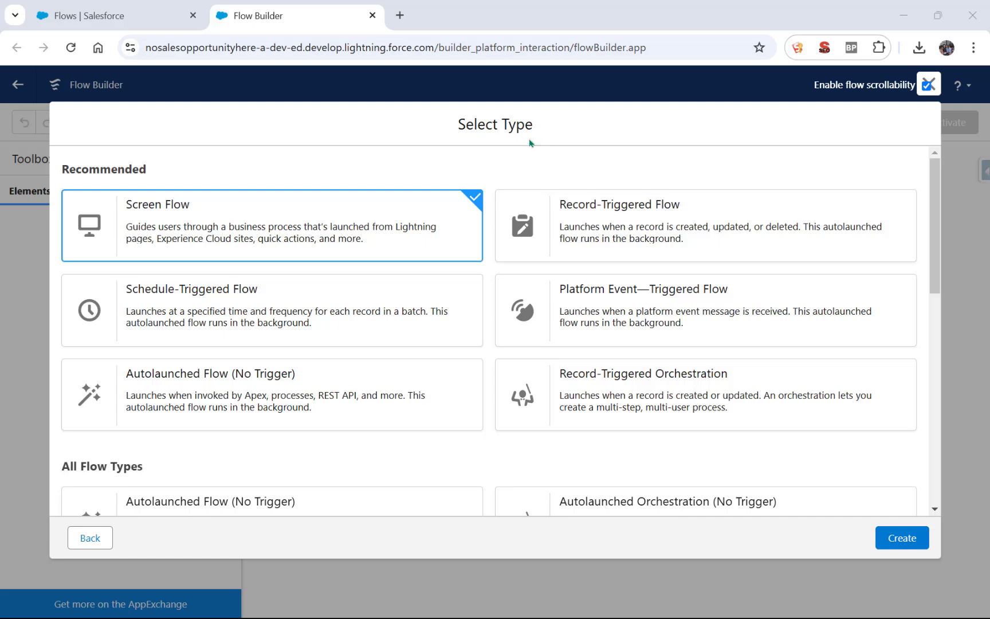
Create an Autolaunched Flow (No Trigger) and show its toolbox
left_click(355, 379)
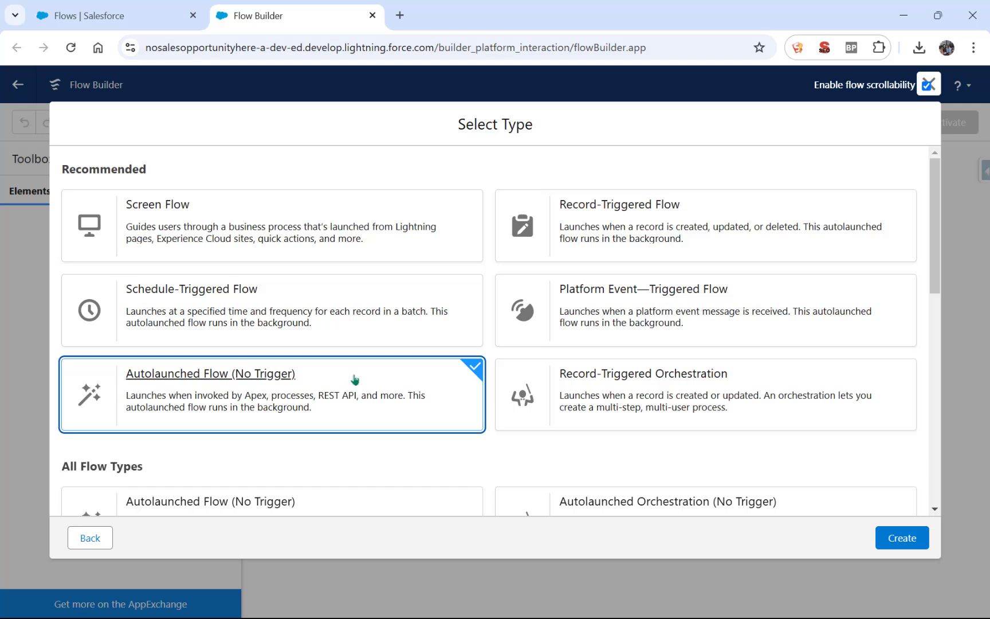
left_click(901, 538)
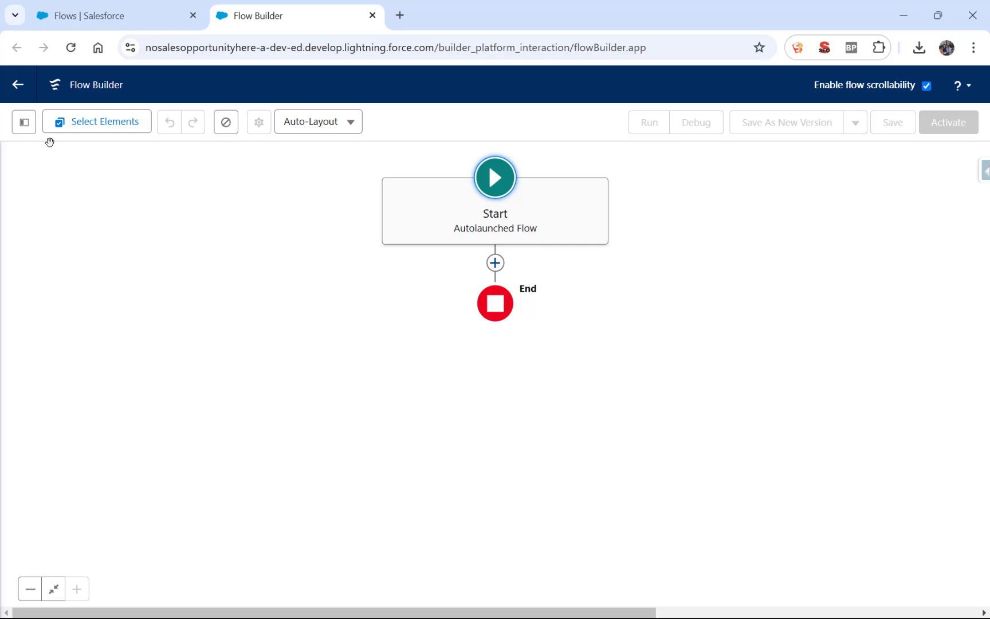
left_click(24, 122)
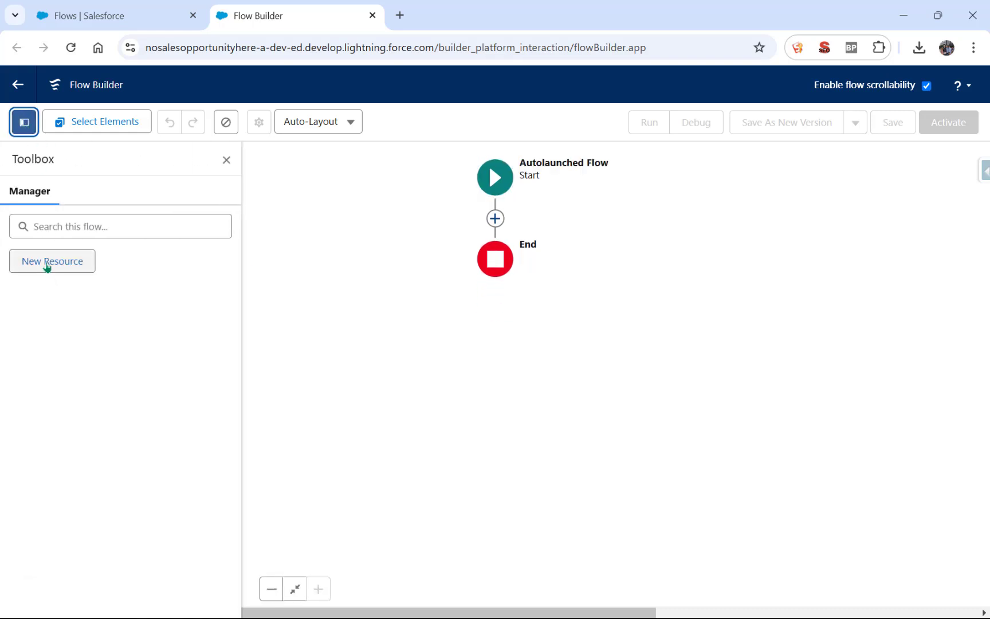
Create a variable resource named recordId with data type Text and make it available for input
left_click(47, 265)
left_click(270, 285)
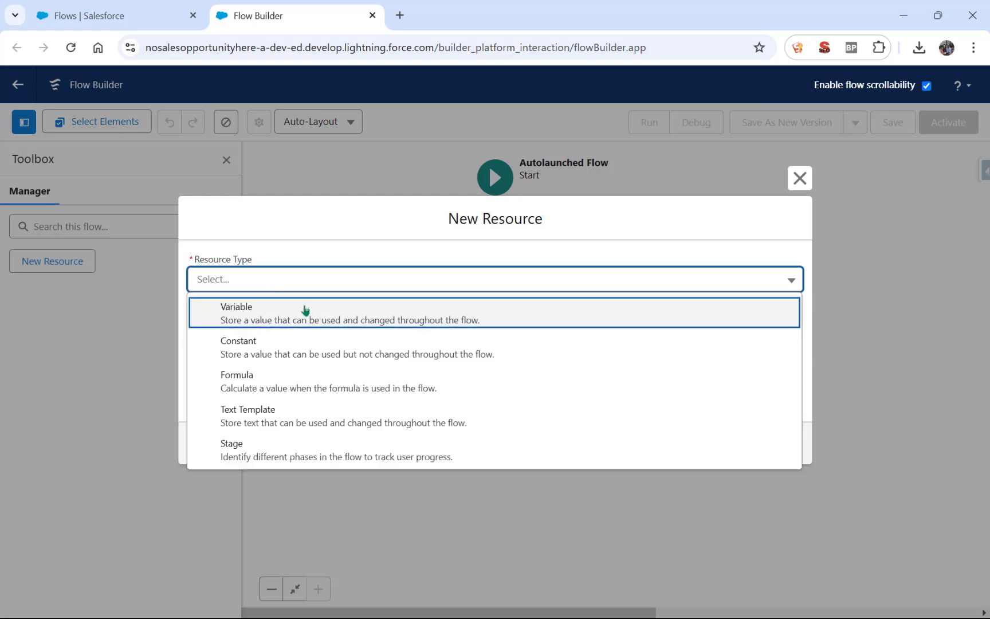
left_click(305, 314)
left_click(255, 313)
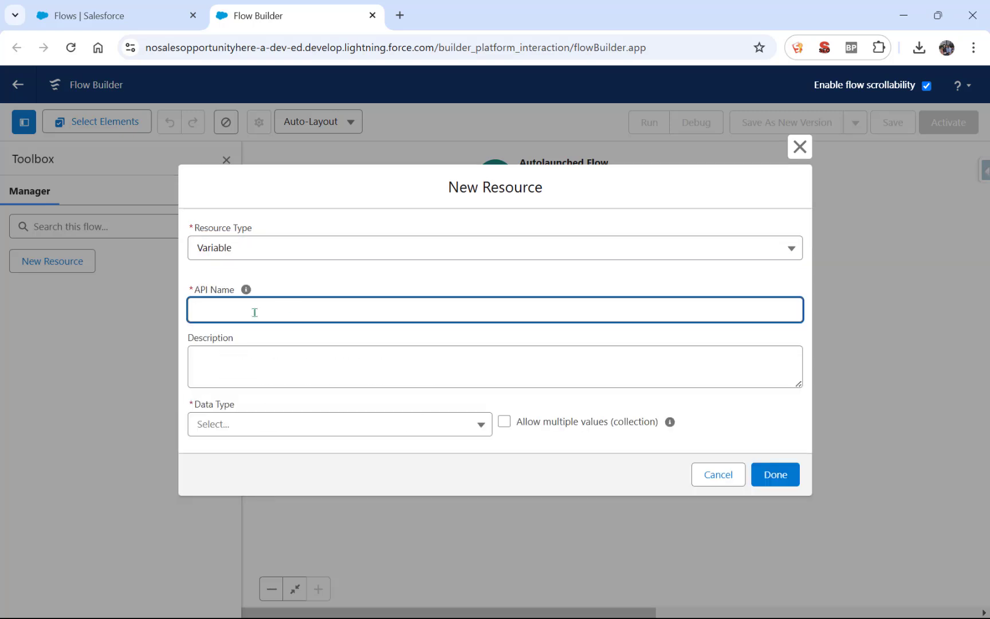
type("recordId")
left_click(281, 427)
left_click(256, 222)
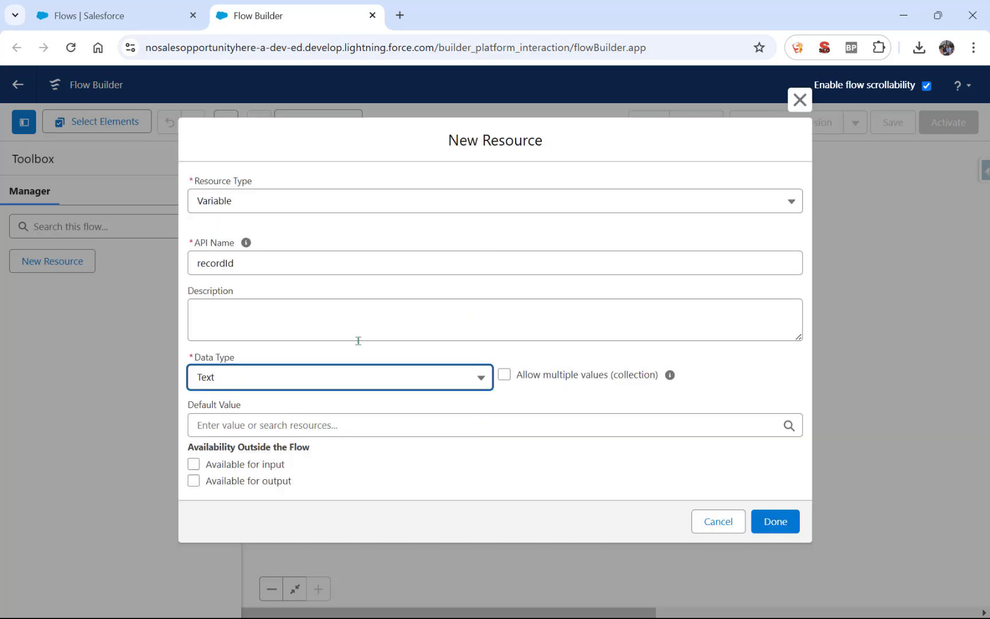
left_click(195, 464)
left_click(194, 464)
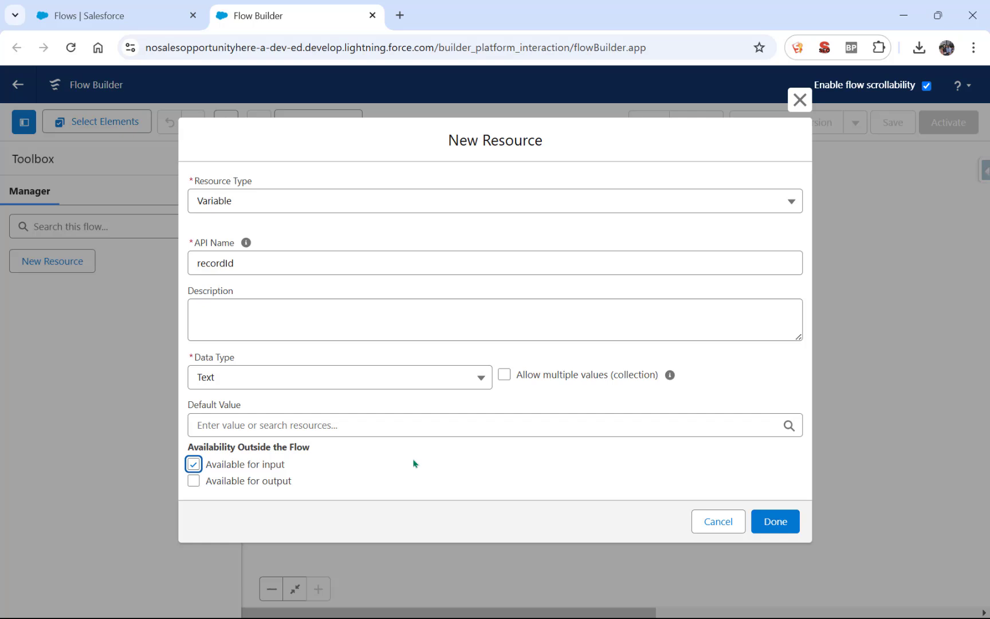
left_click(771, 523)
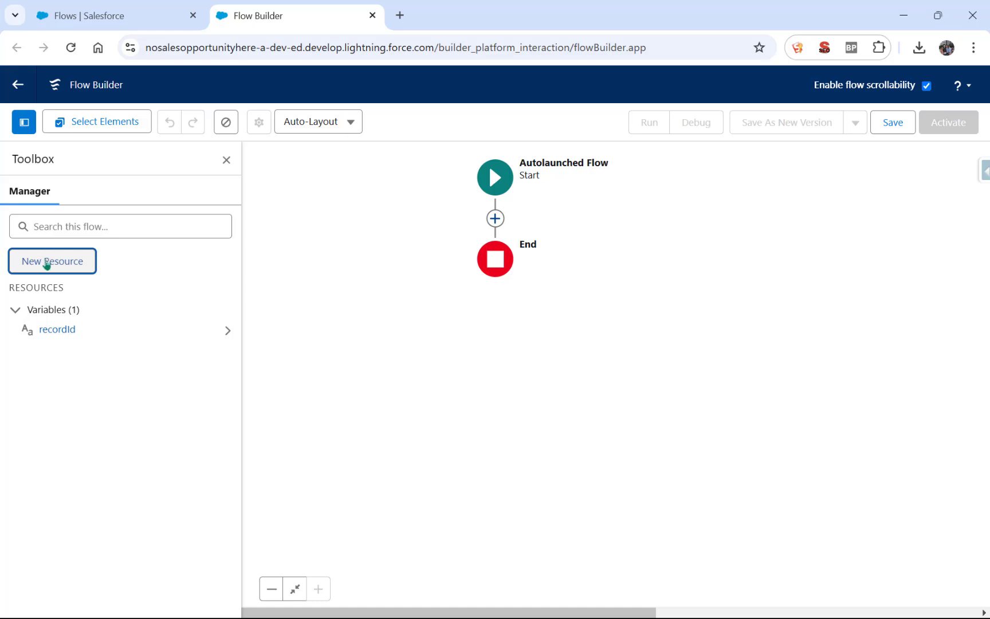
Start a new variable resource named varStoreOpportunities with data type Record
left_click(47, 263)
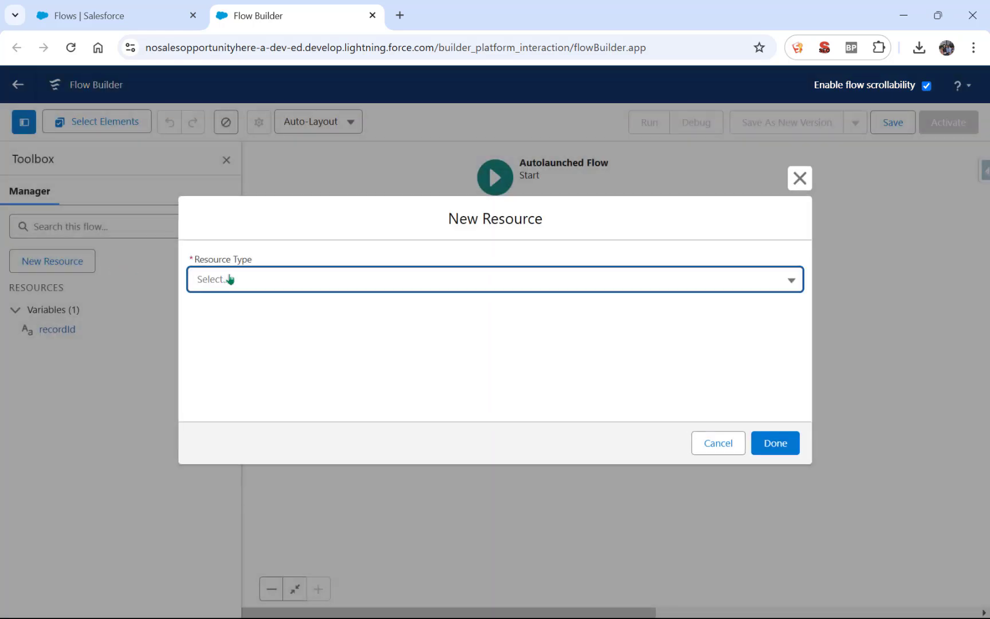
left_click(229, 280)
left_click(230, 310)
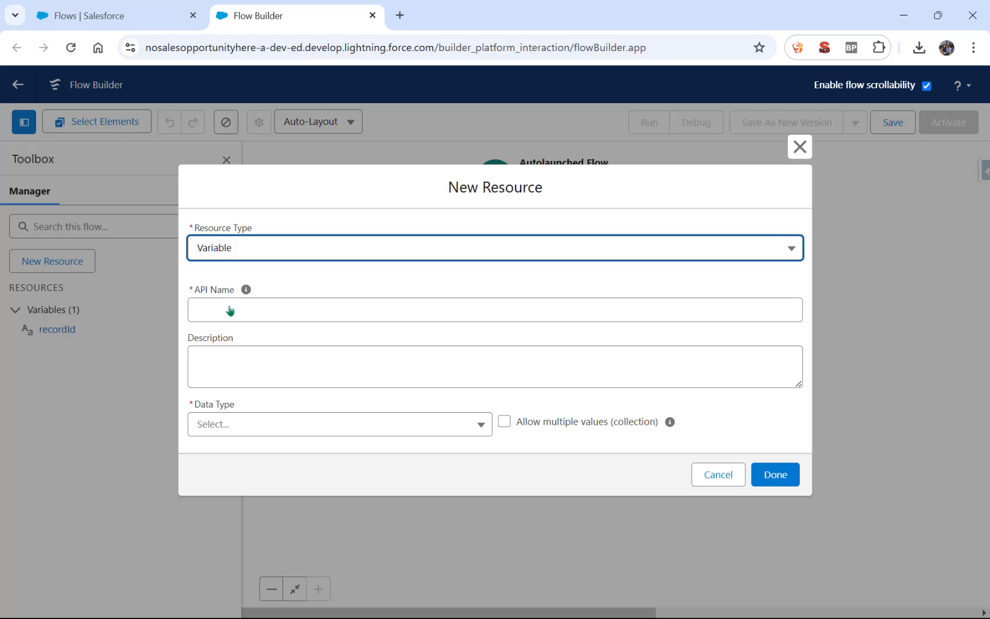
left_click(227, 310)
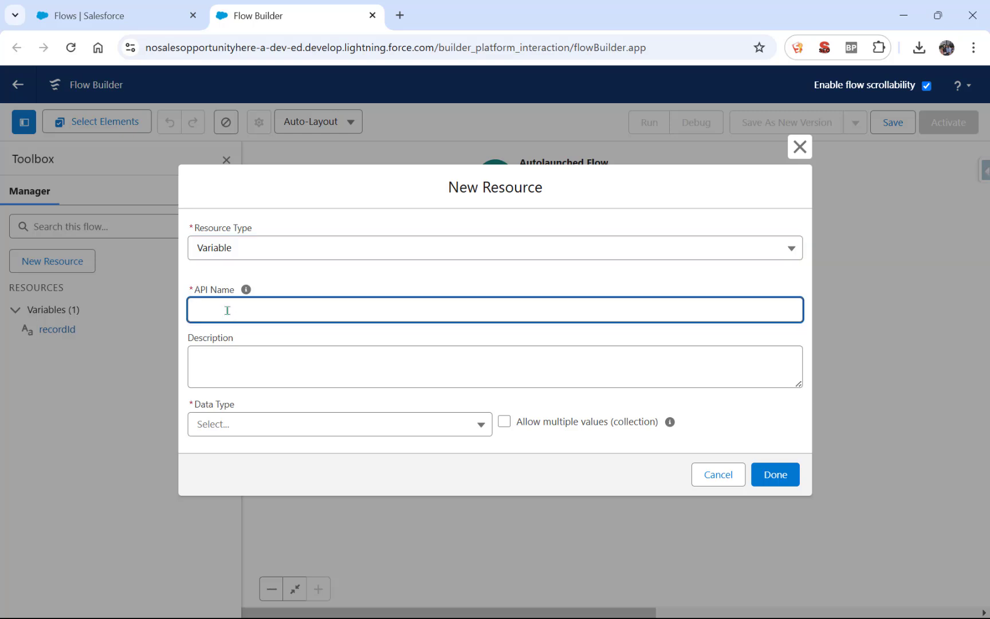
type("varStoreOpportunities")
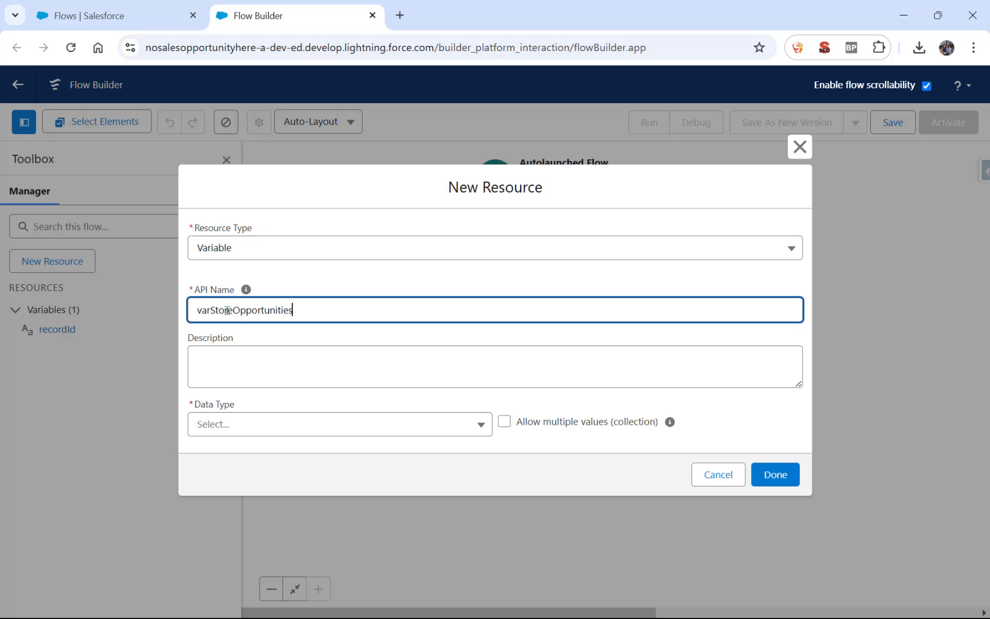
left_click(256, 425)
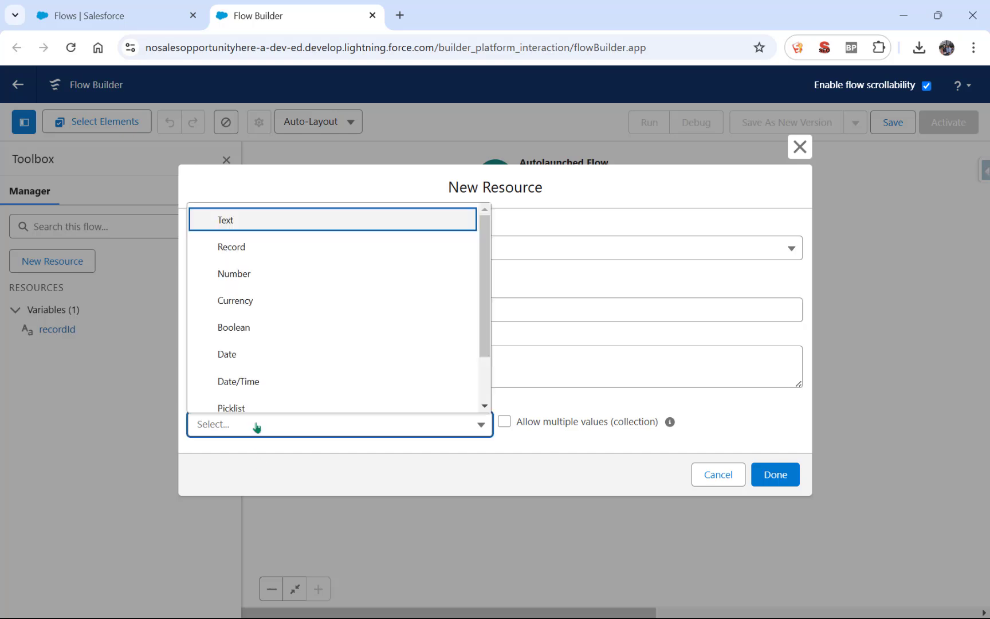
left_click(245, 247)
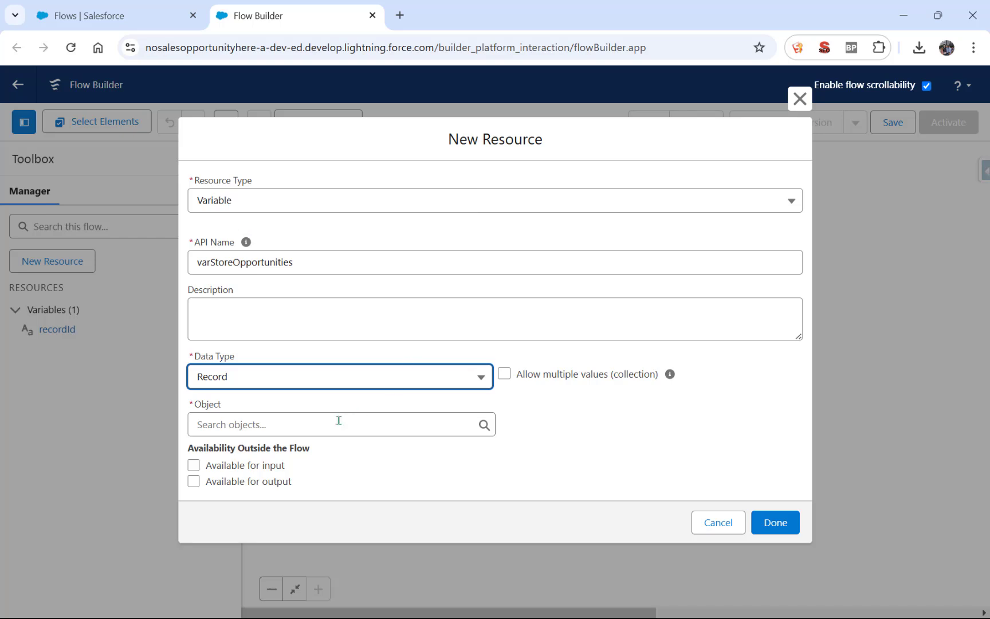
Allow multiple values for the record variable, set its object to Opportunity, and save it as available for output
left_click(505, 375)
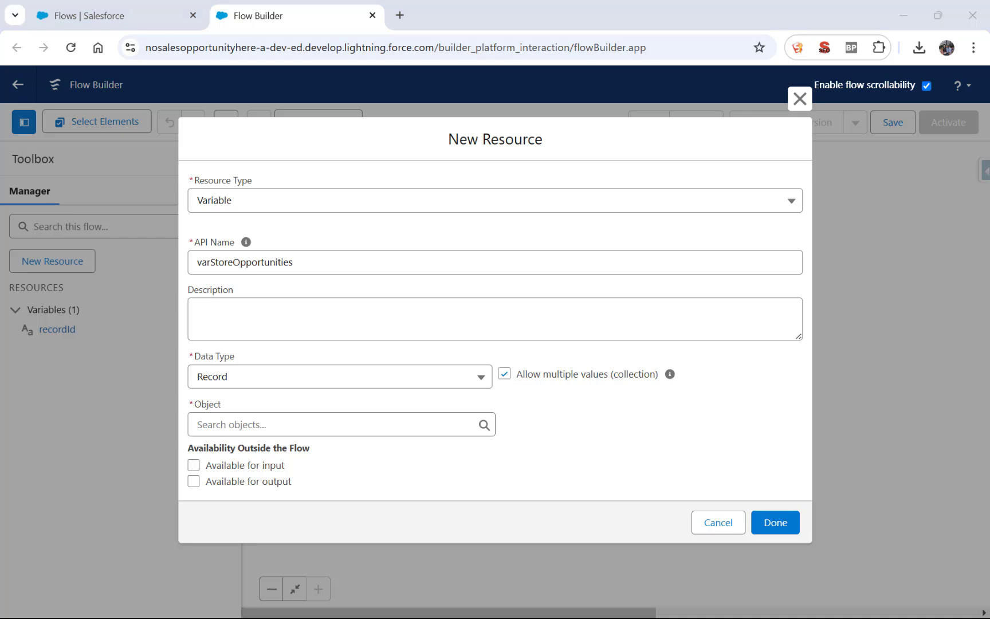
left_click(243, 424)
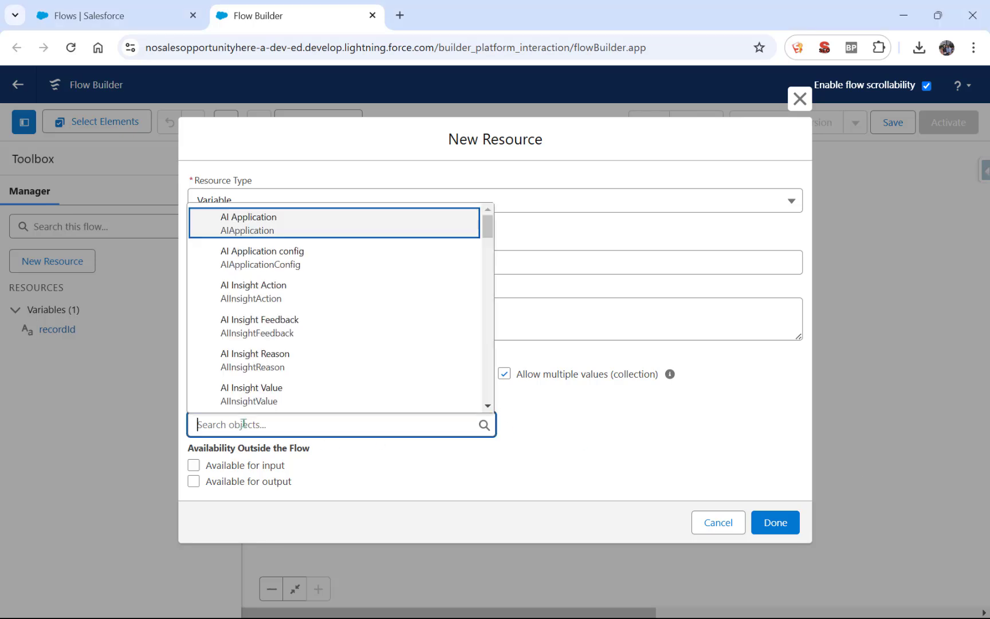
type("opp")
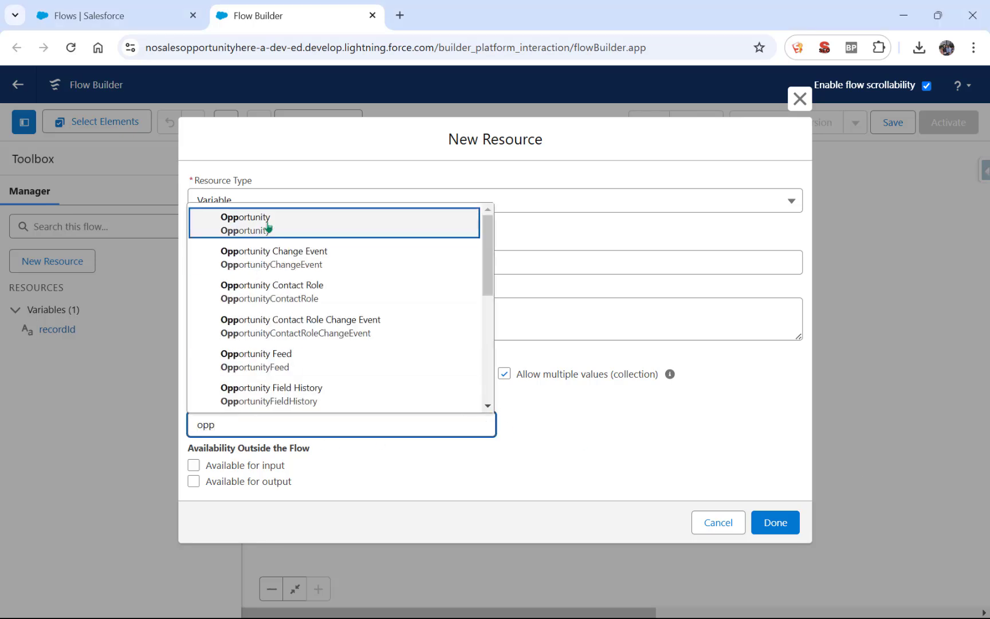
left_click(267, 224)
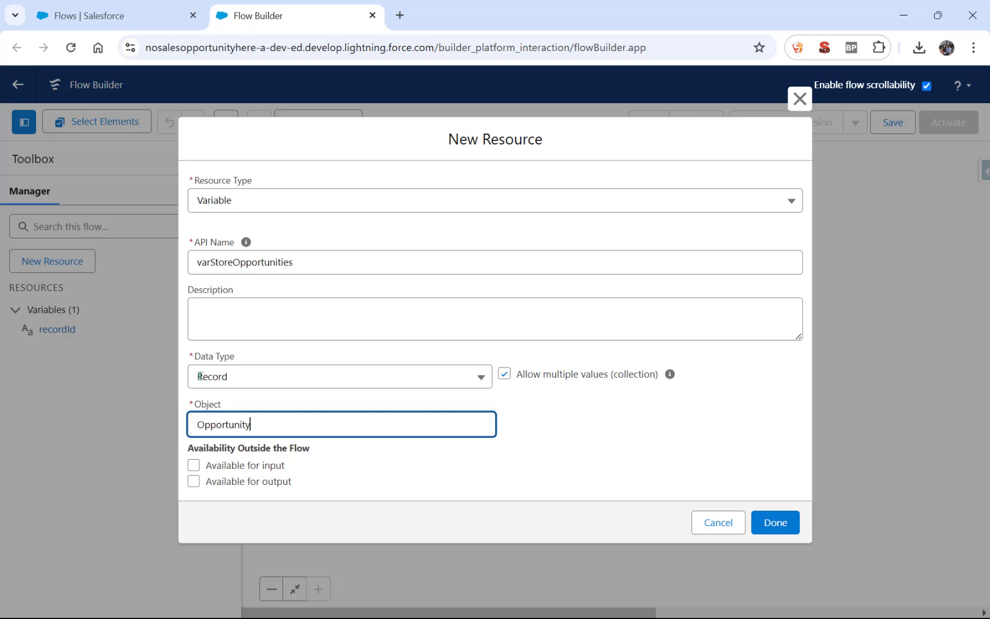
left_click(195, 483)
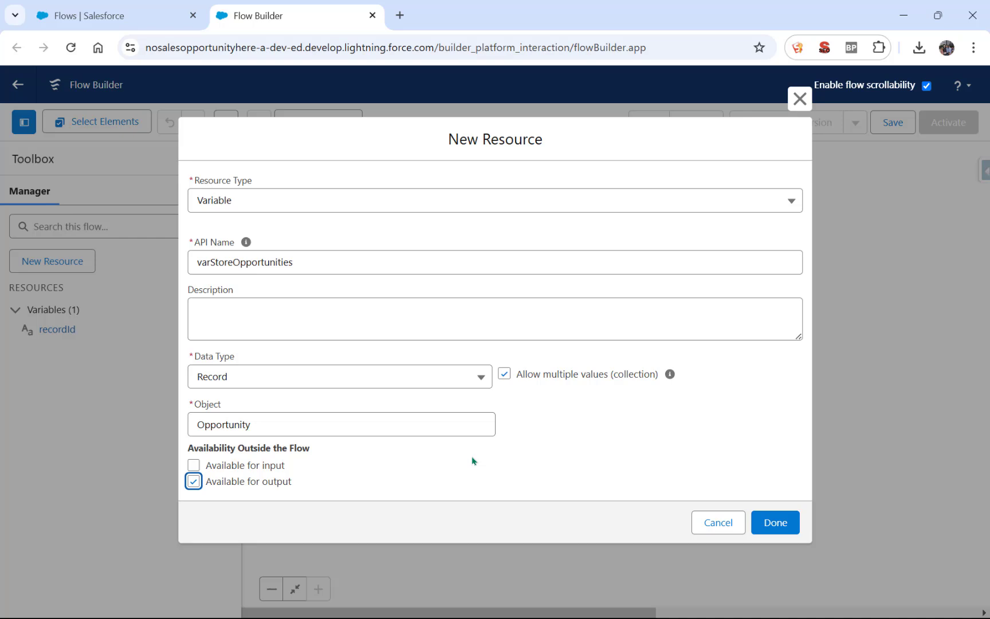
left_click(775, 523)
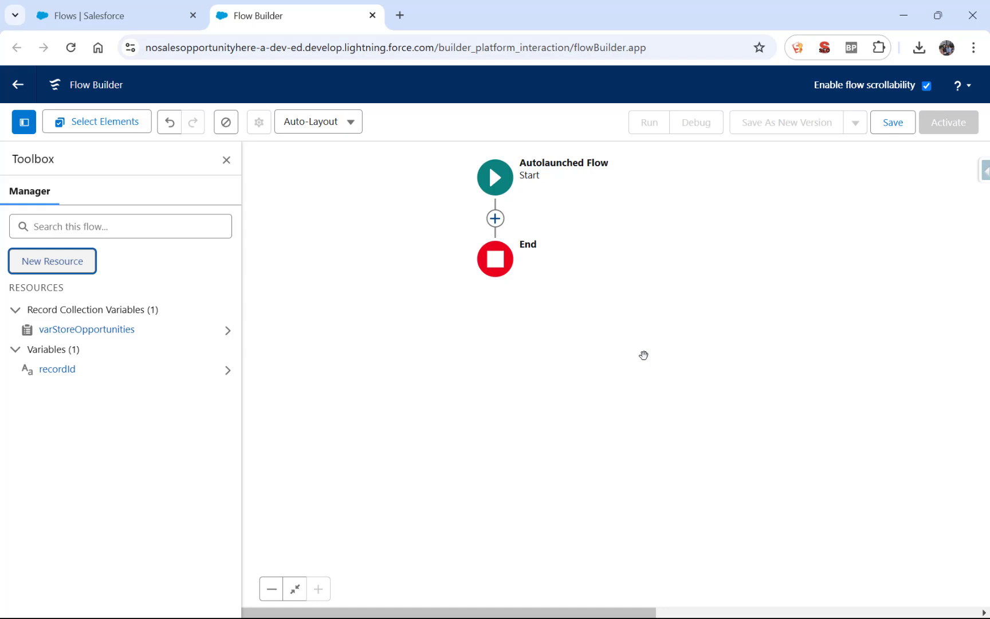
Add a Get Records element labelled Get Open Opps between Start and End, with Opportunity as its object
left_click(495, 218)
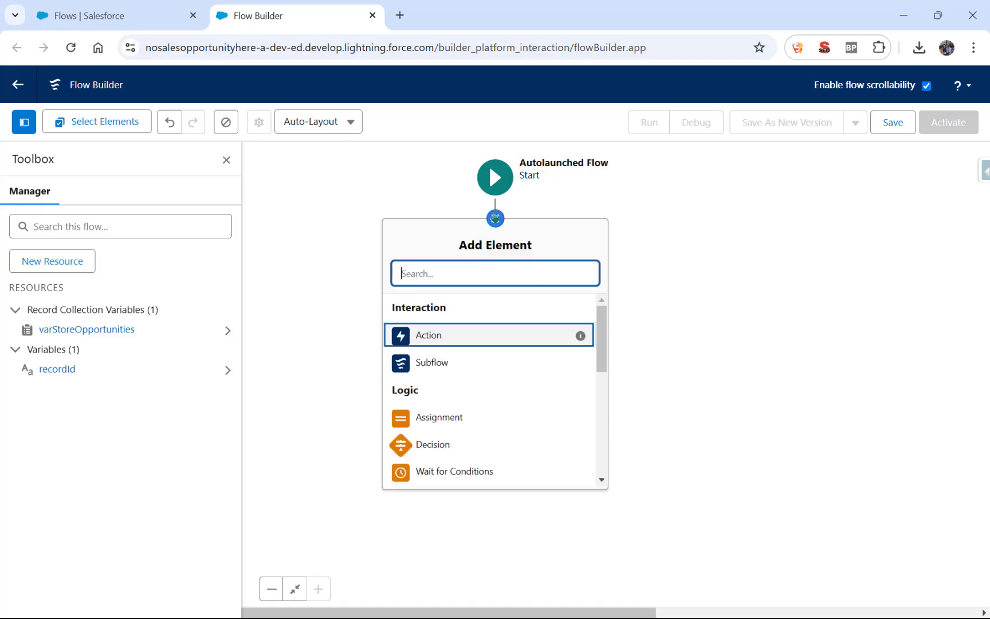
scroll(408, 431, "down", 5)
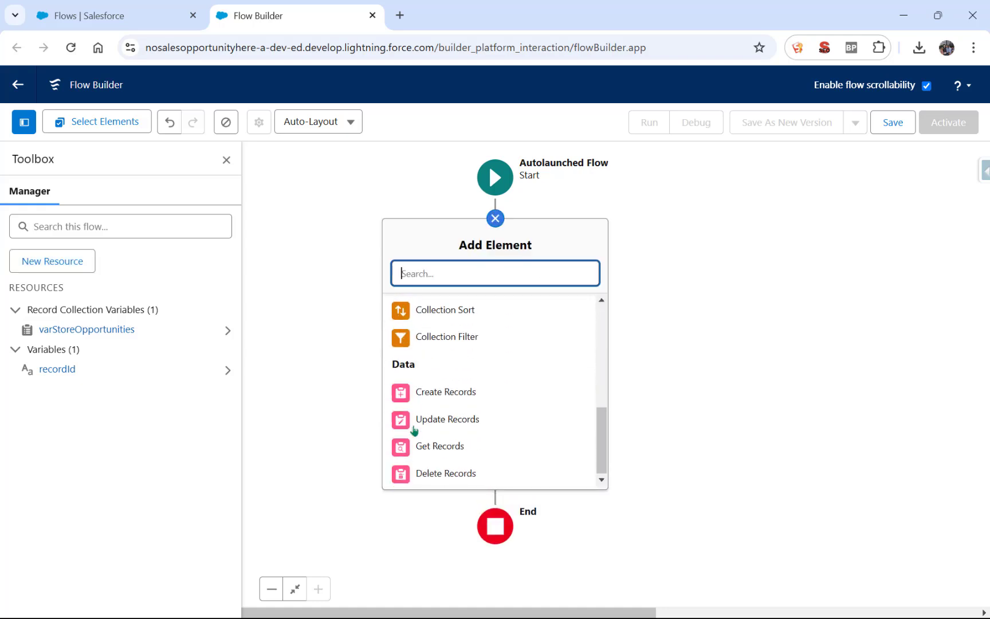
left_click(430, 446)
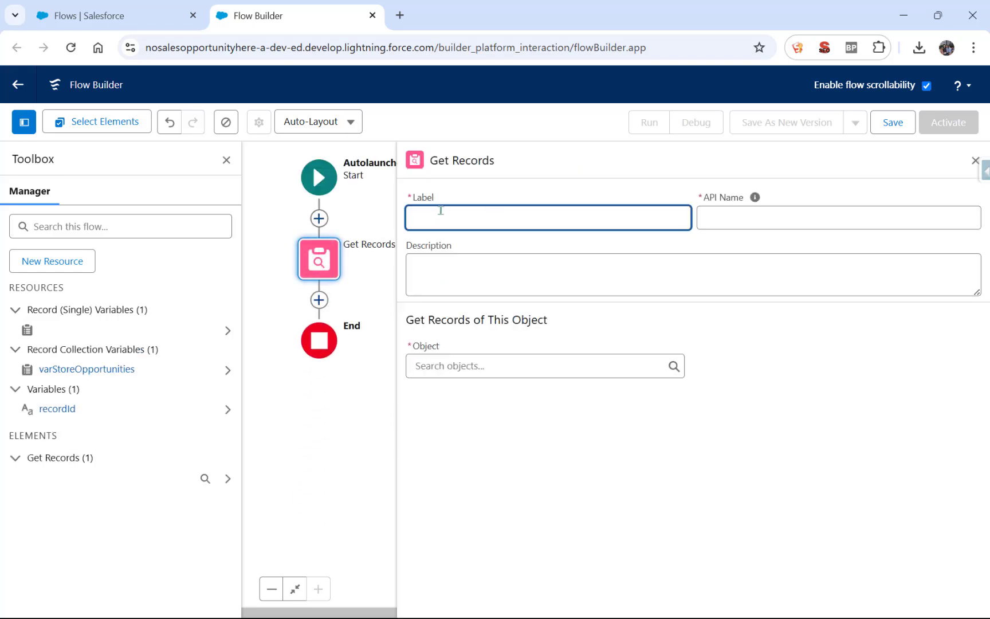
type("Get Open Opps")
left_click(714, 213)
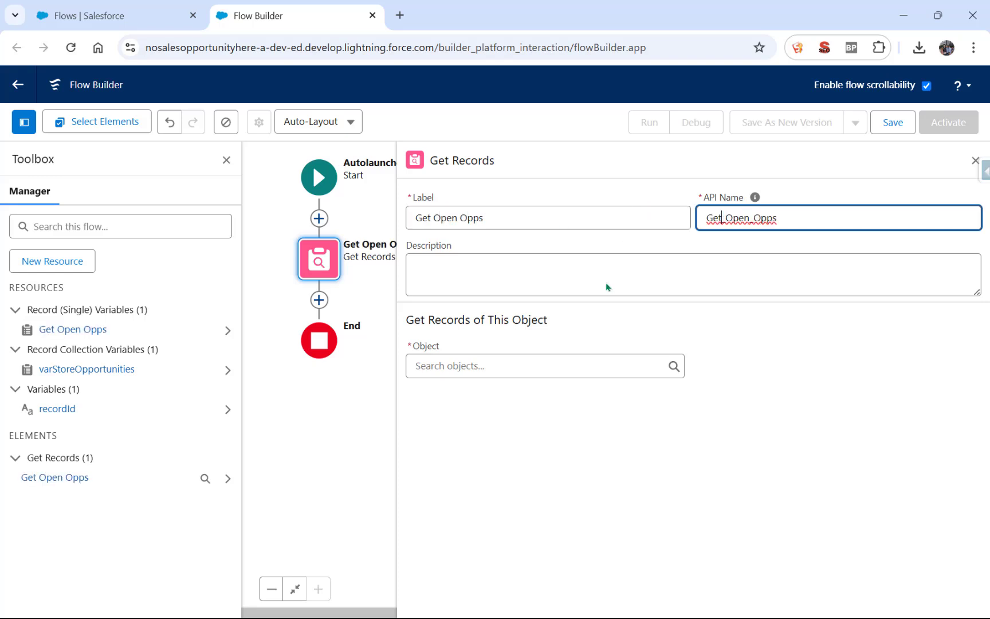
left_click(486, 367)
type("opp")
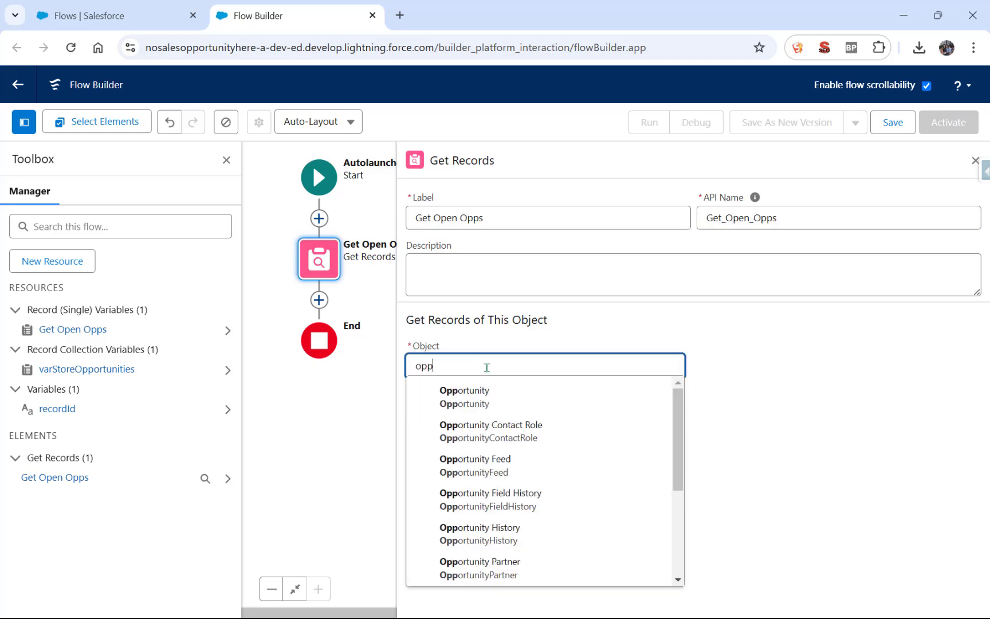
left_click(513, 396)
Filter the Opportunity records by the condition AccountId Equals the recordId variable
scroll(520, 368, "down", 3)
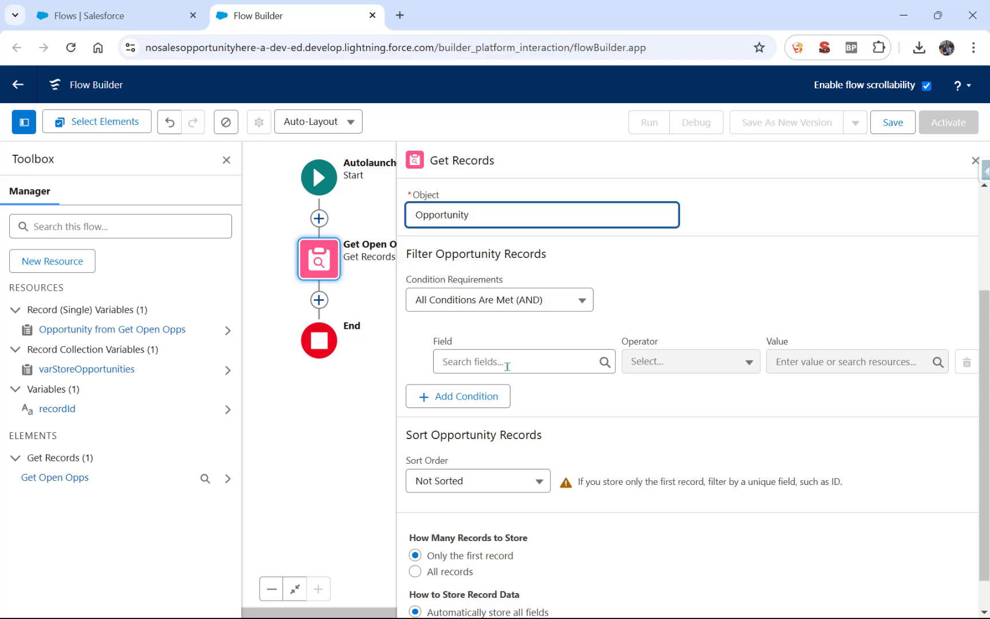
left_click(503, 362)
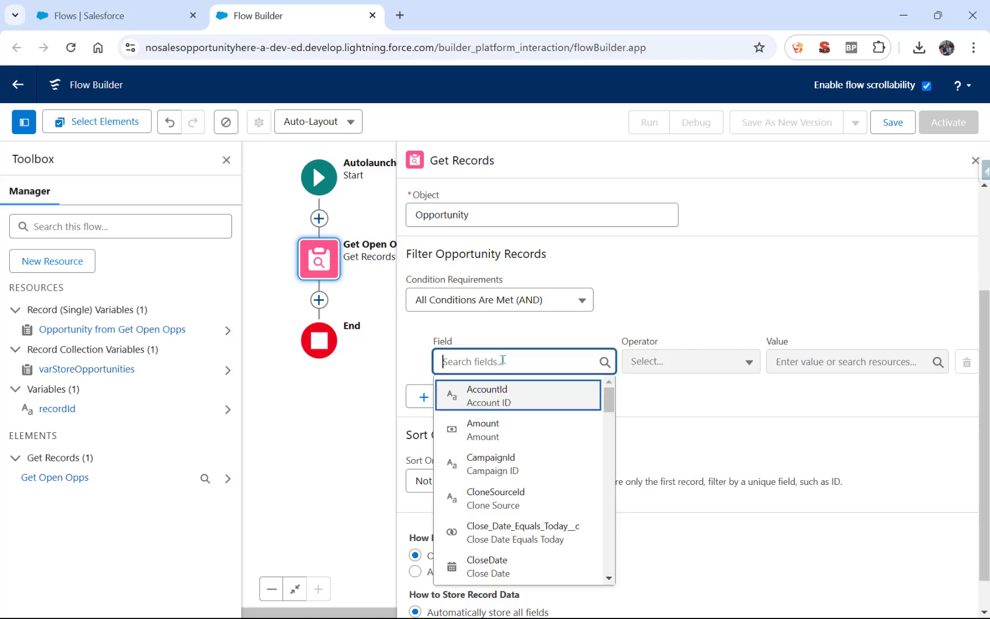
left_click(504, 397)
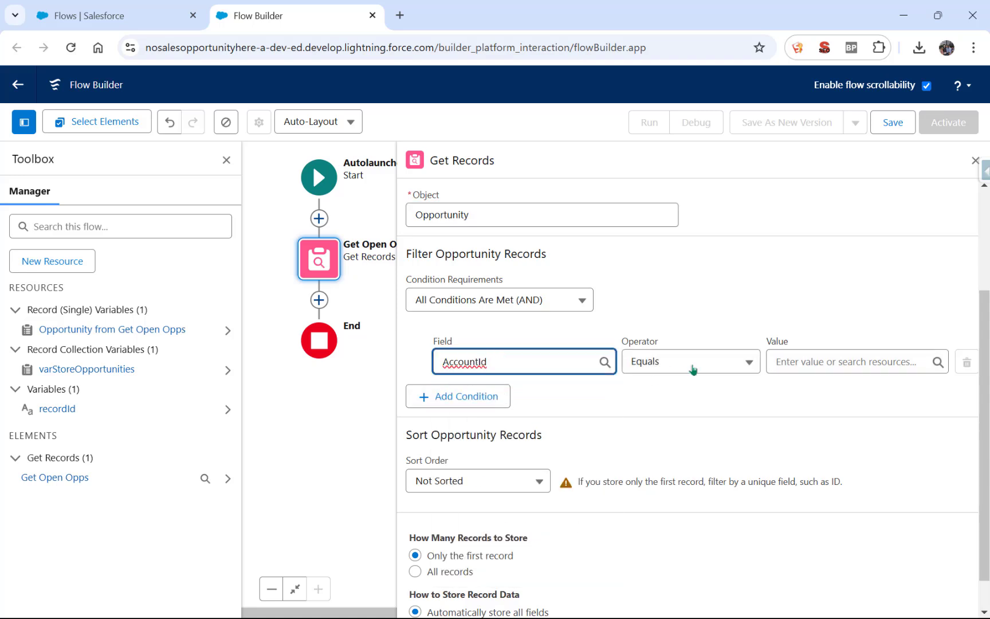
left_click(810, 361)
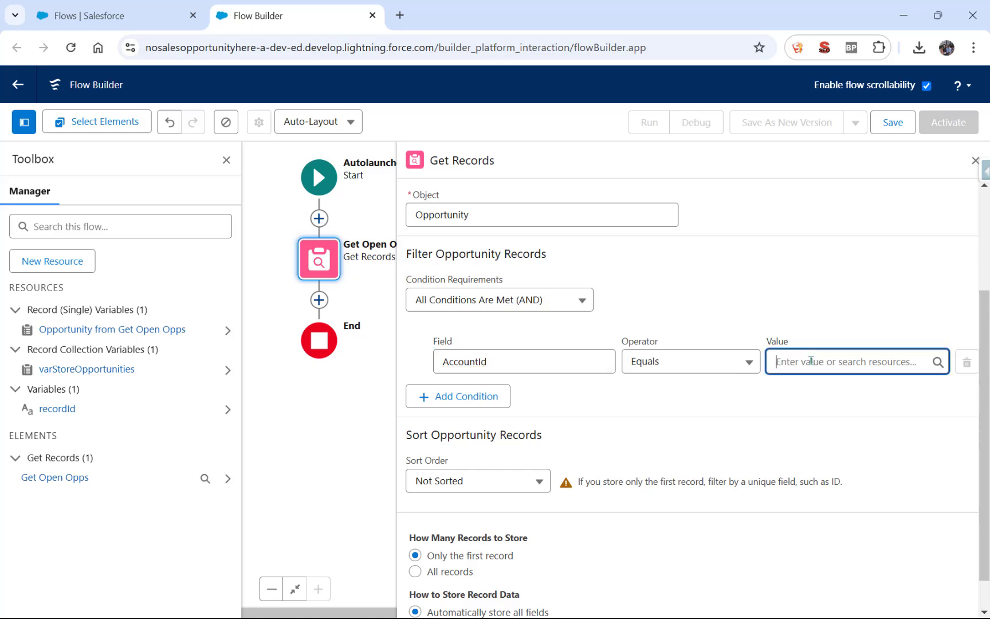
scroll(842, 435, "down", 3)
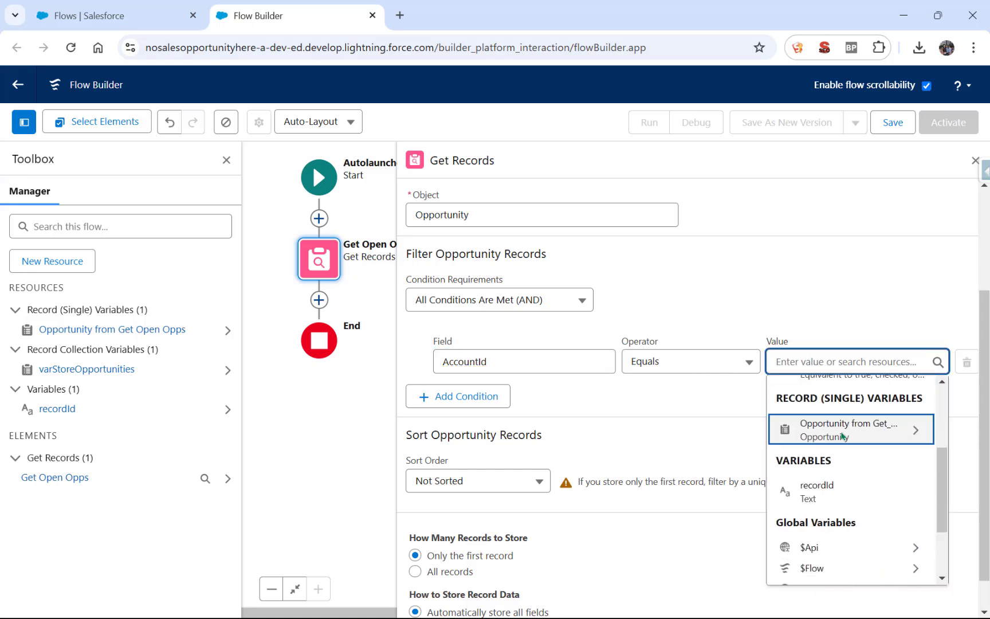
left_click(823, 490)
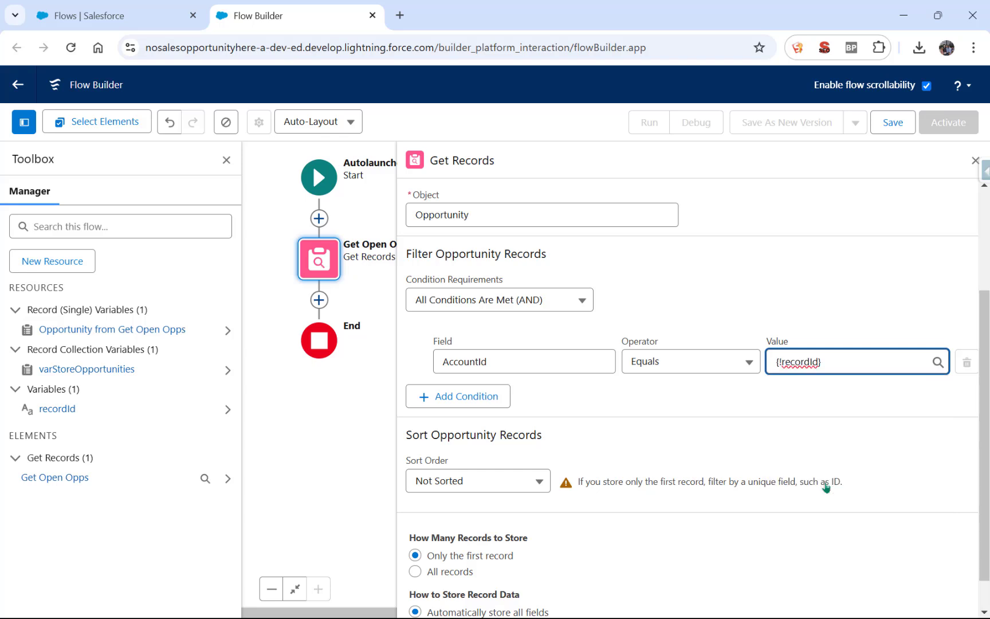
Add a second filter condition to the Opportunity records: IsClosed Equals $GlobalConstant.False
left_click(475, 397)
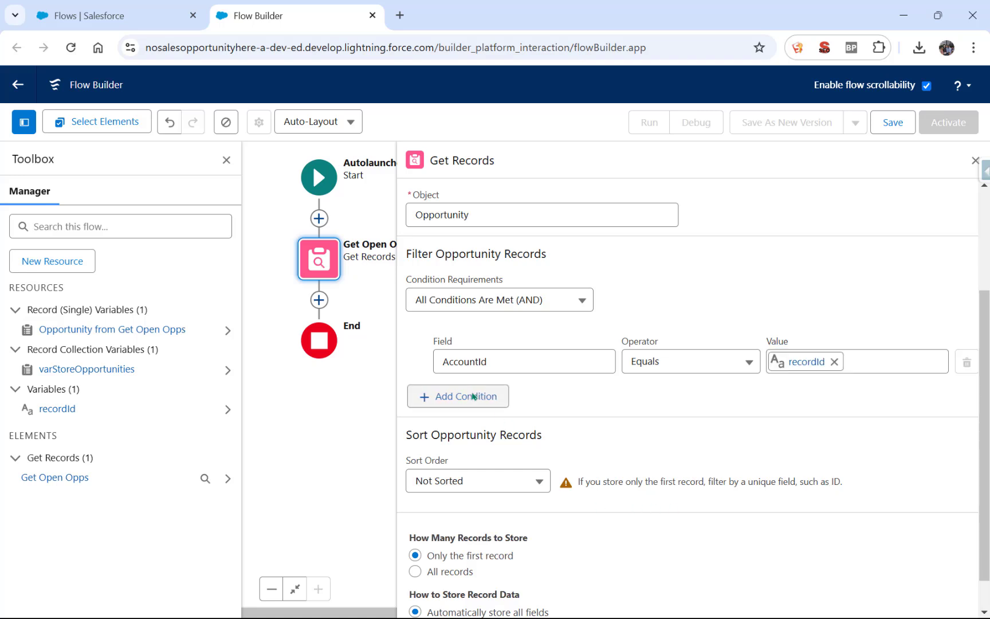
left_click(472, 412)
scroll(485, 367, "down", 3)
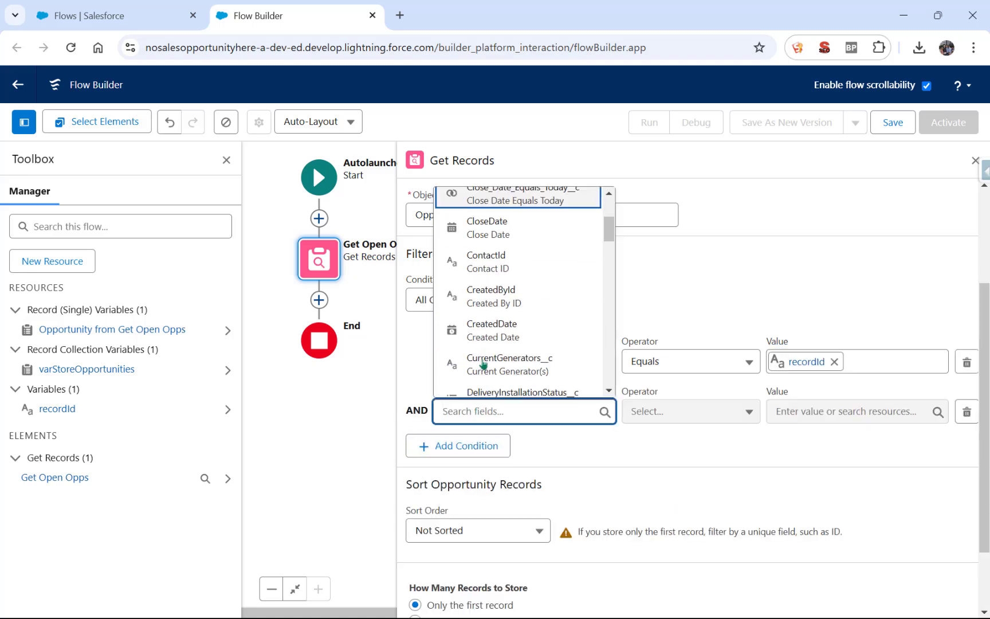
scroll(483, 363, "down", 5)
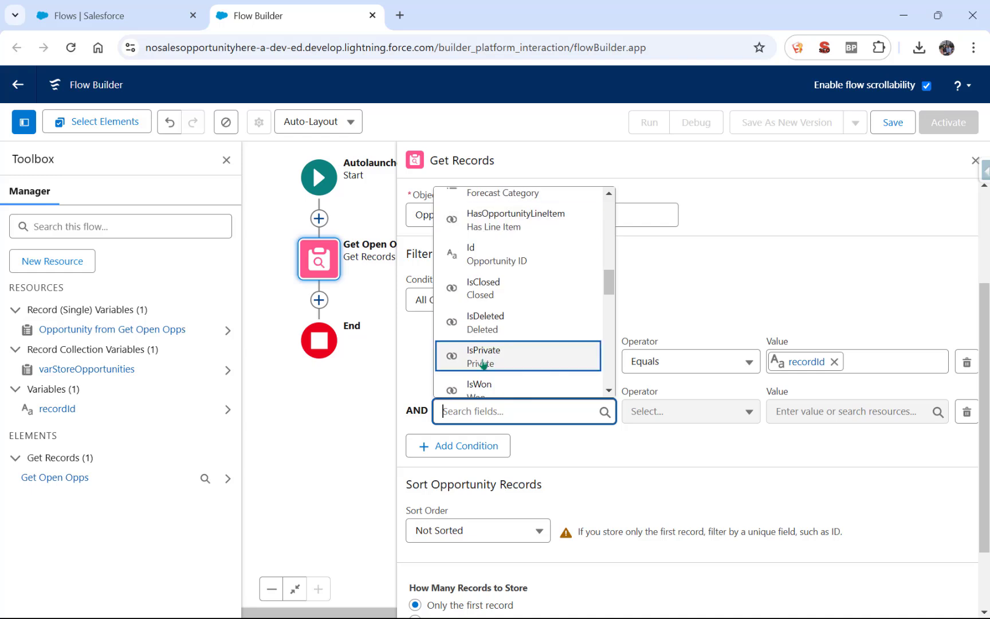
left_click(484, 288)
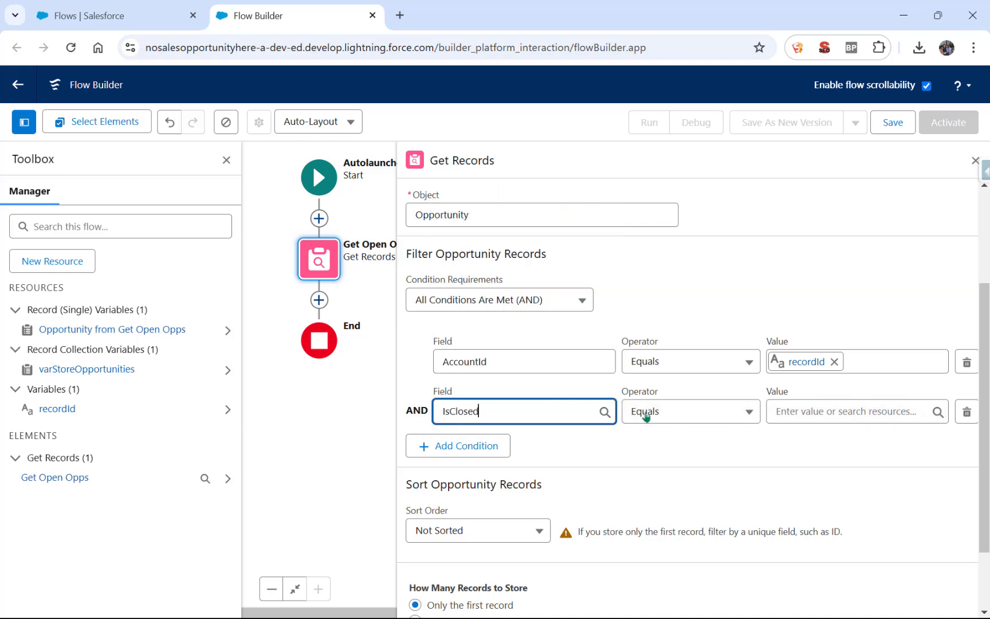
left_click(826, 411)
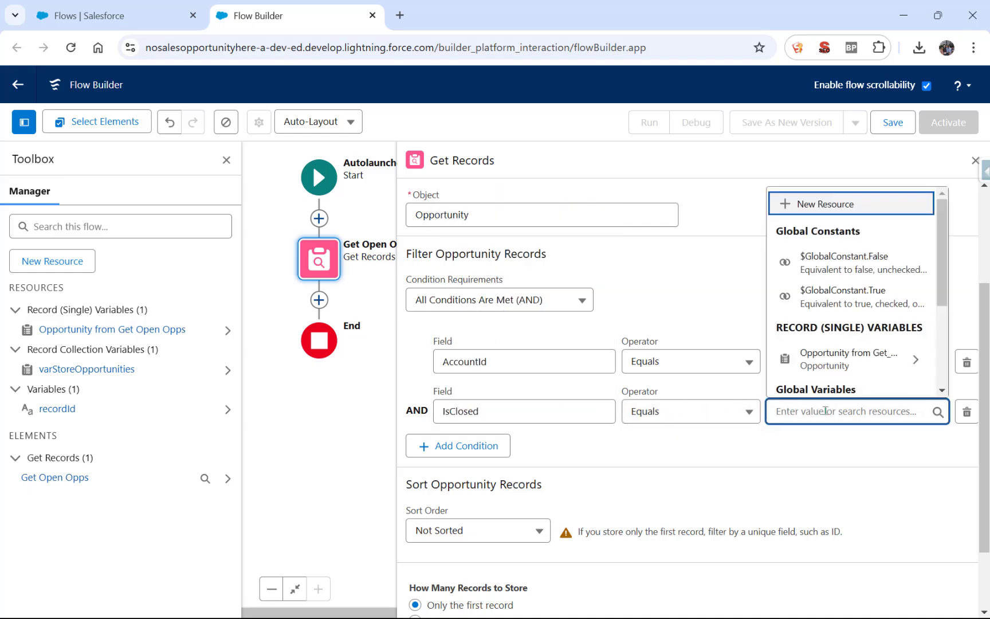
left_click(847, 256)
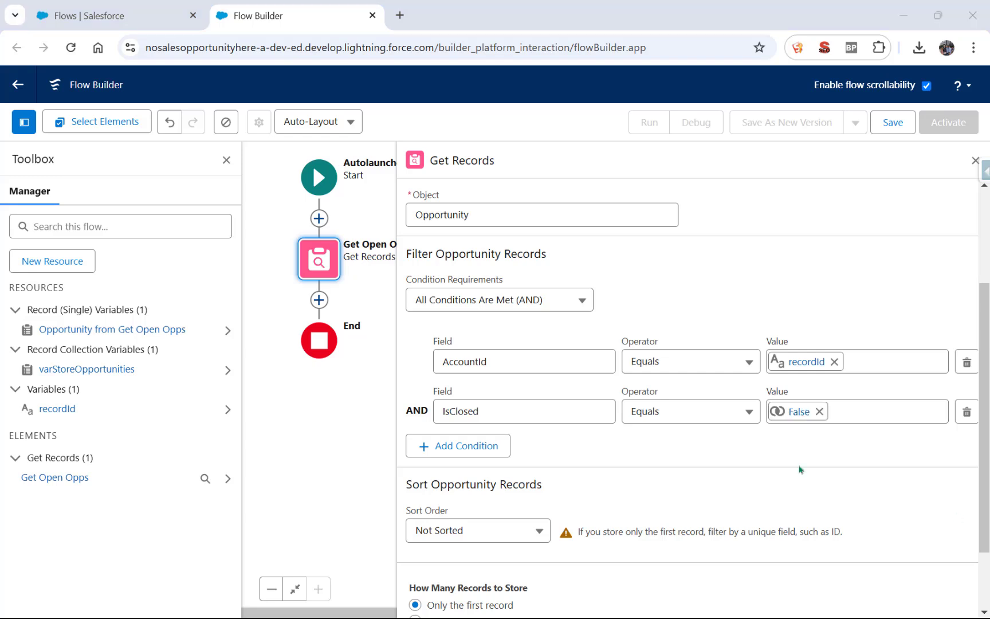
Sort the Opportunity records in Descending order by Amount
left_click(593, 450)
scroll(593, 451, "down", 2)
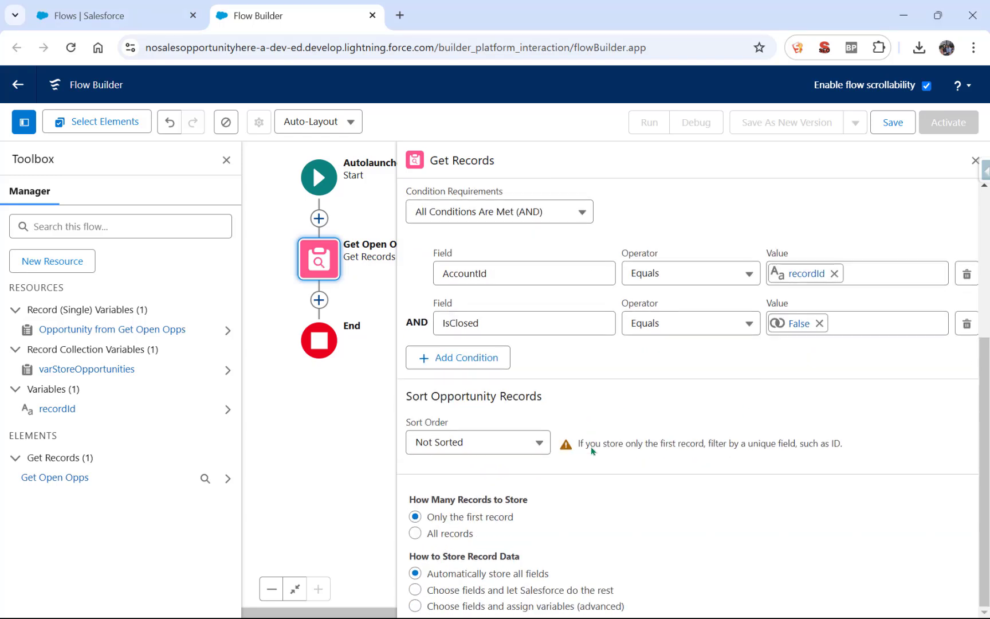
left_click(528, 445)
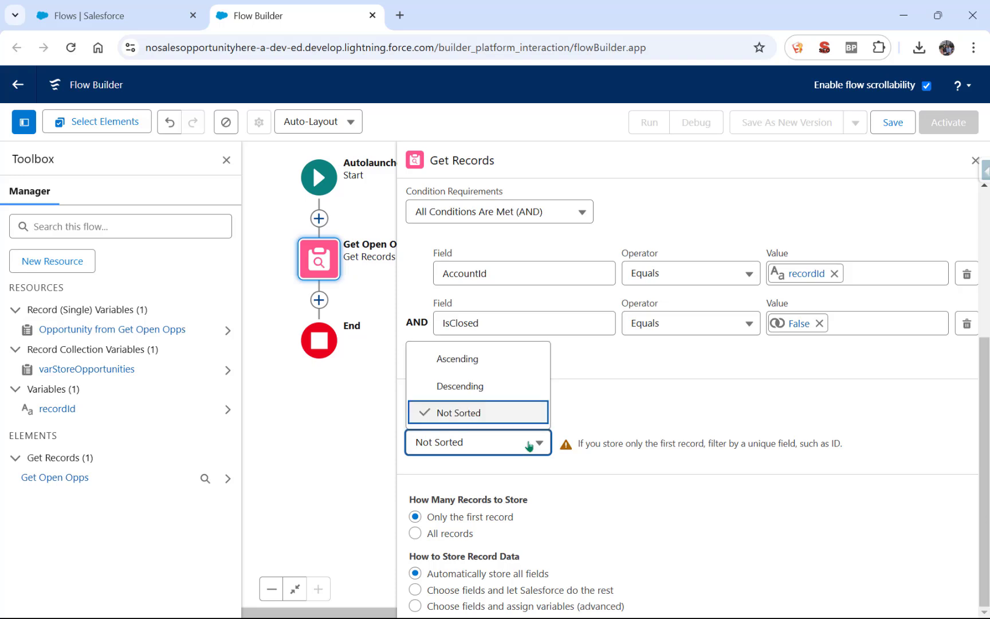
left_click(490, 387)
left_click(619, 445)
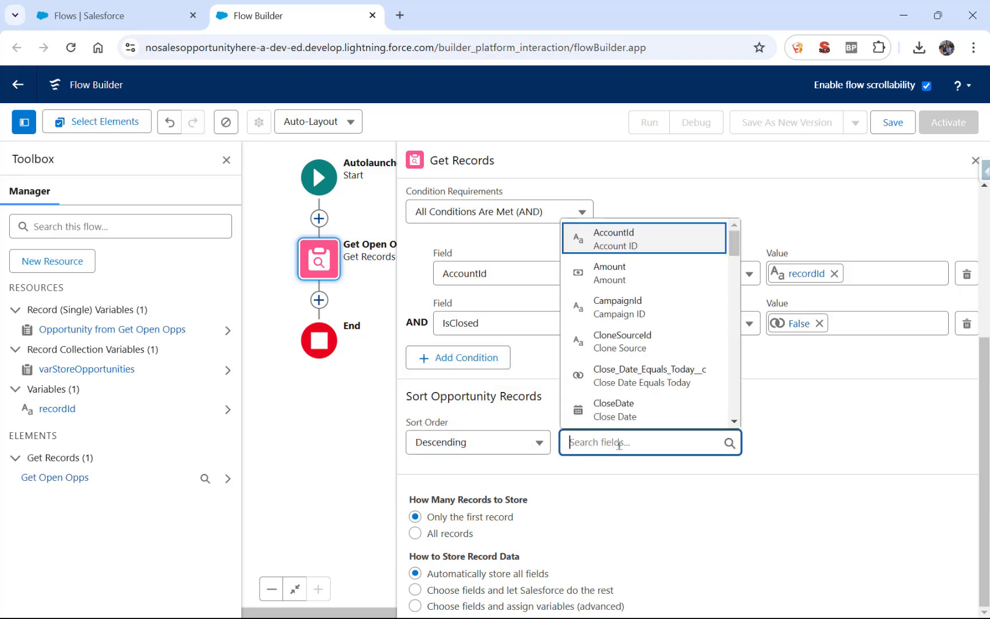
left_click(632, 280)
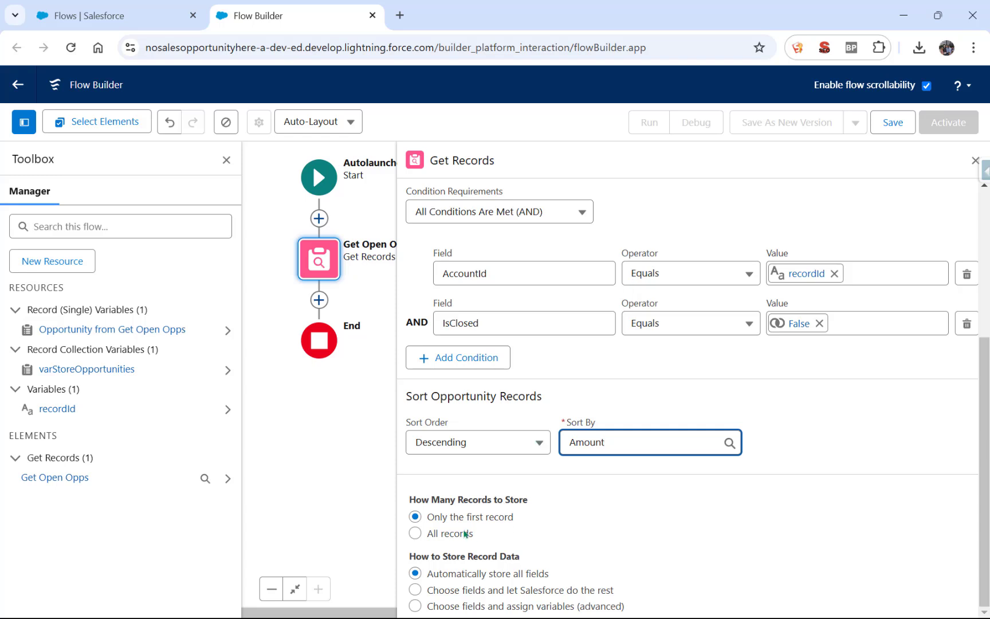
Store all records by choosing fields and assigning variables (advanced), with varStoreOpportunities as the record collection
left_click(414, 534)
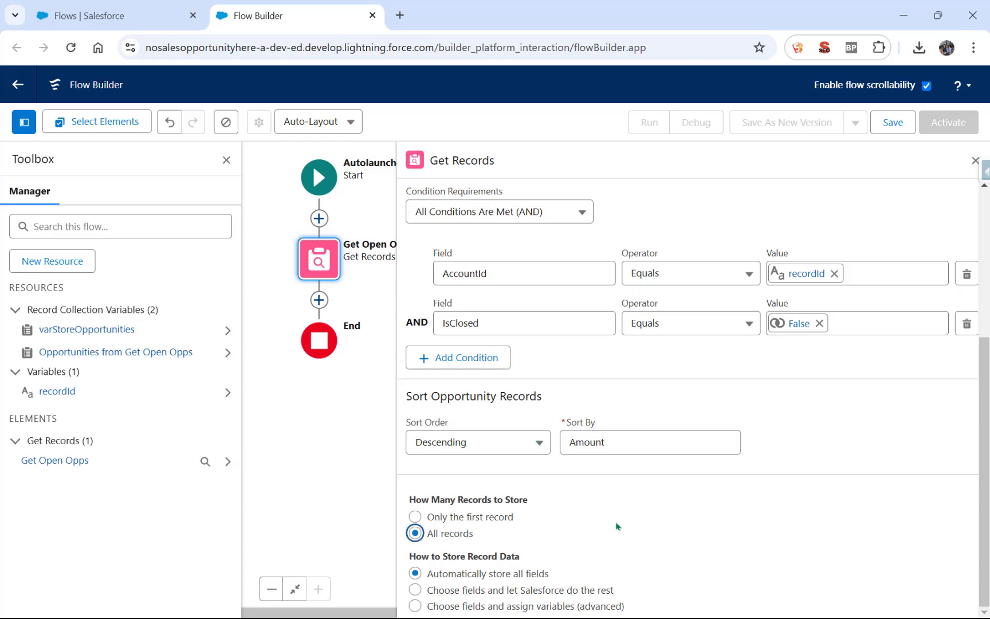
left_click(653, 515)
left_click(416, 606)
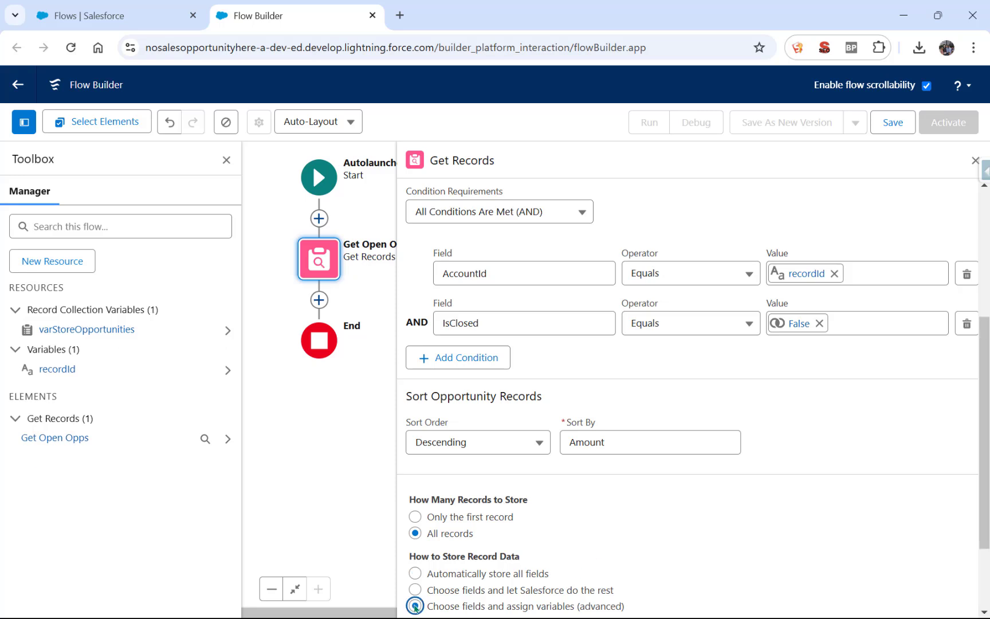
scroll(567, 547, "down", 2)
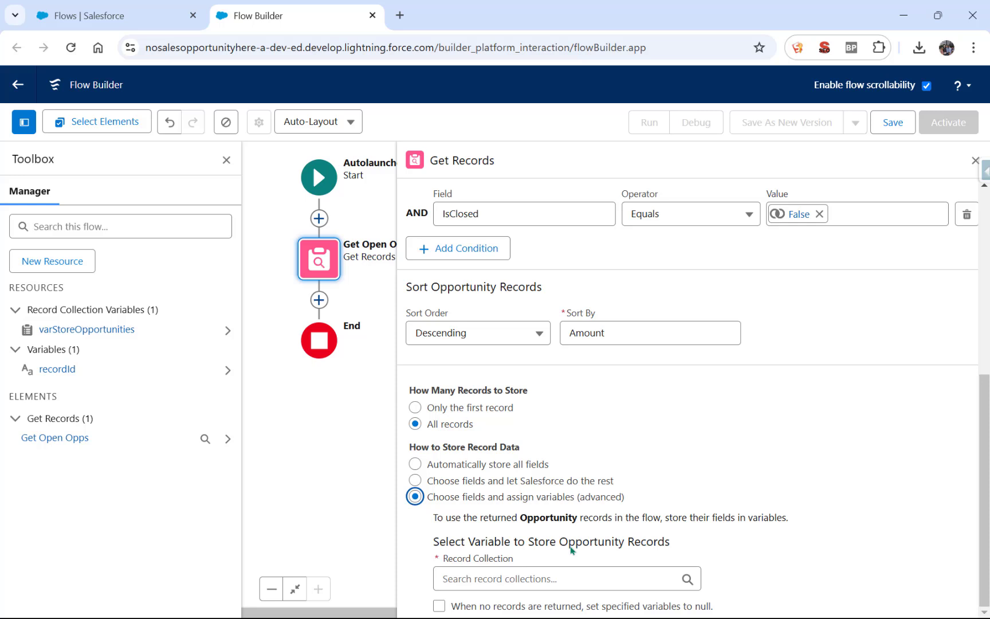
left_click(539, 578)
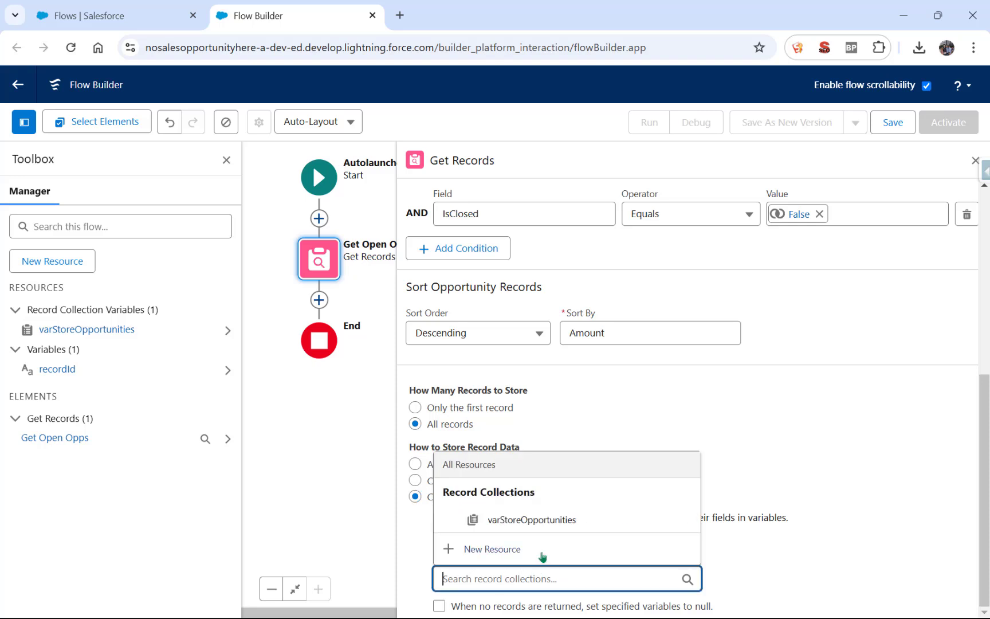
left_click(549, 520)
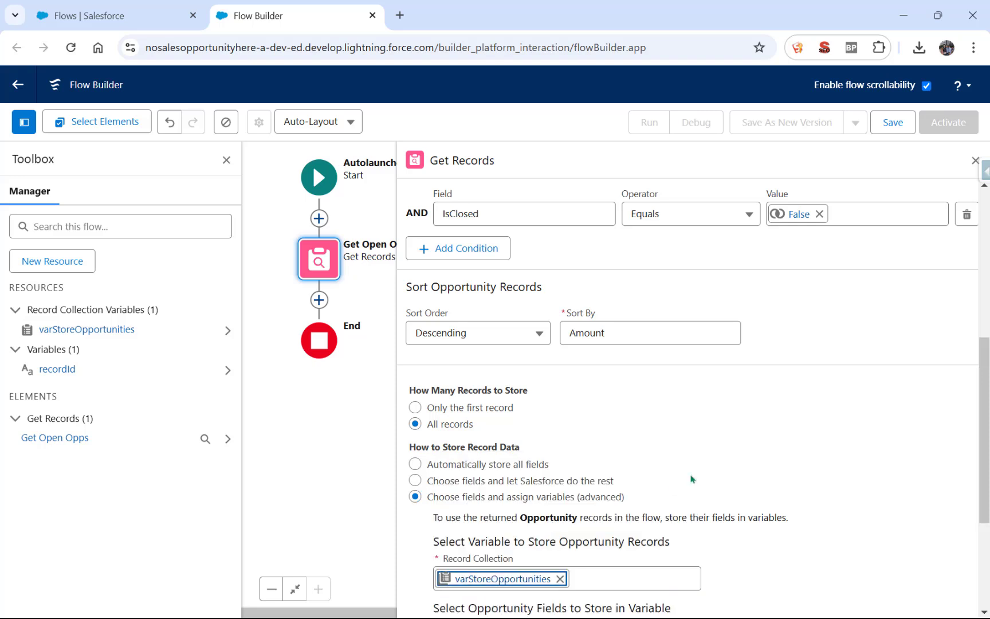
Replace the editable Id entry in the Opportunity fields to store with the Name field
scroll(708, 447, "down", 3)
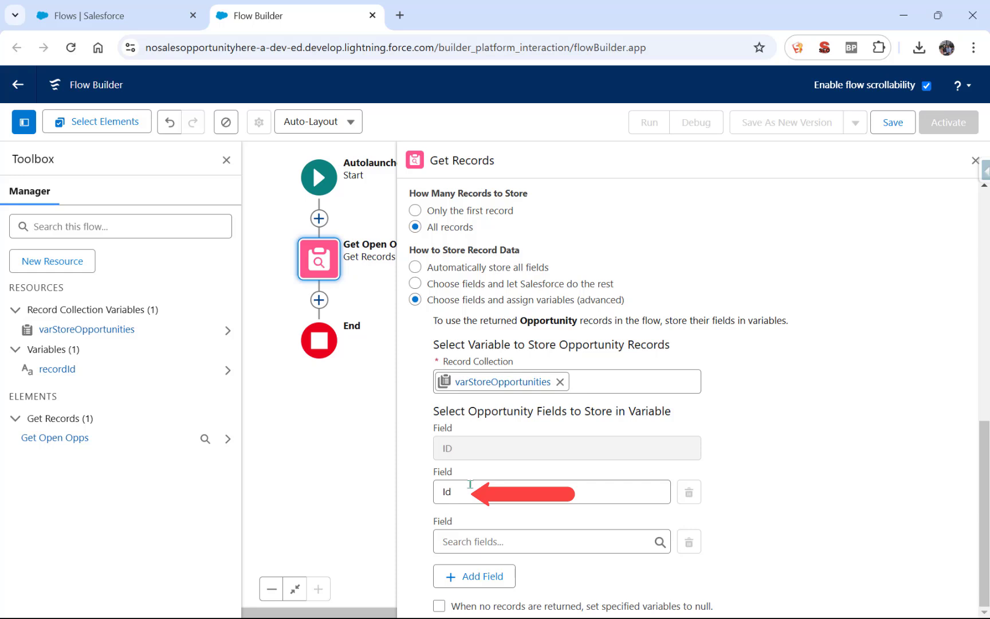
left_click_drag(470, 491, 424, 492)
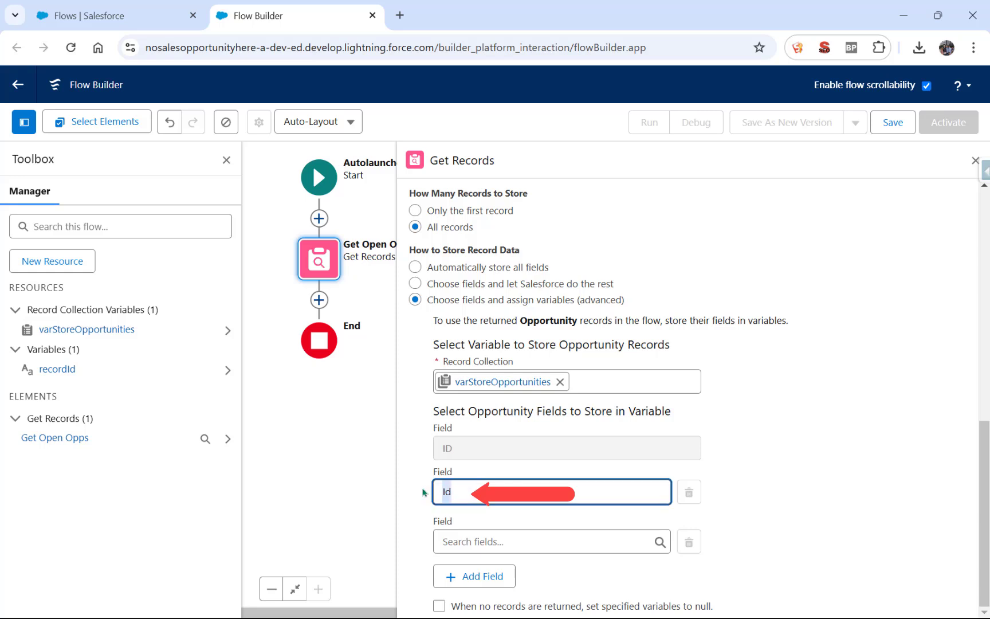
key("BackSpace")
scroll(482, 374, "down", 5)
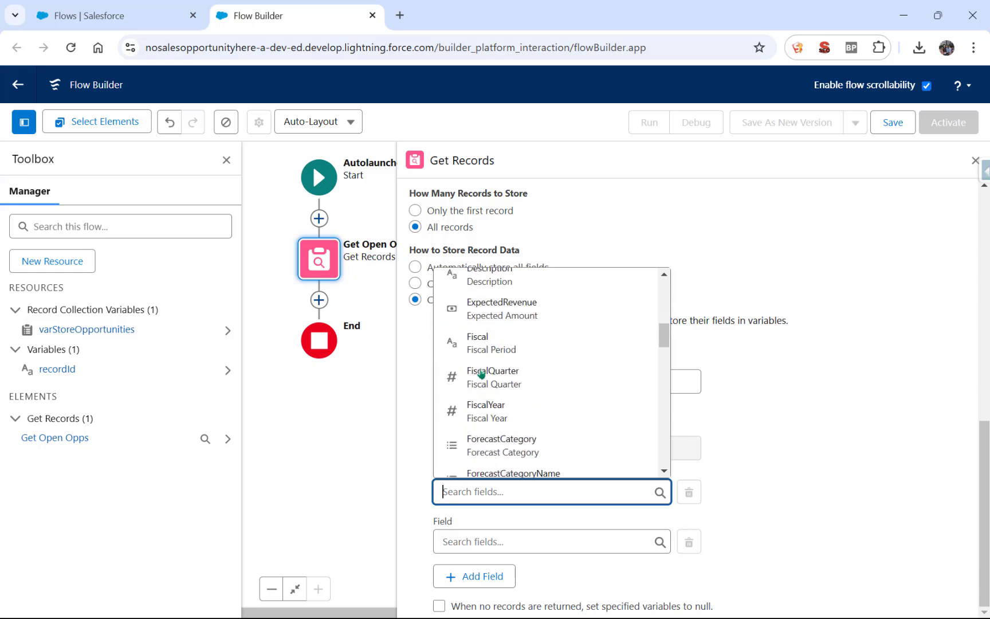
scroll(481, 374, "down", 8)
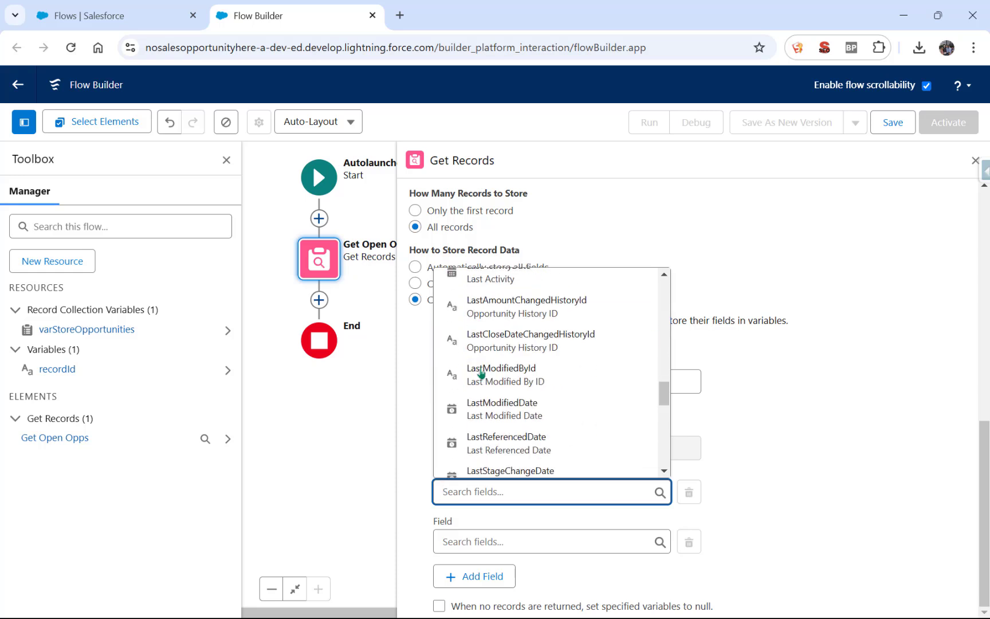
scroll(482, 374, "down", 3)
left_click(500, 462)
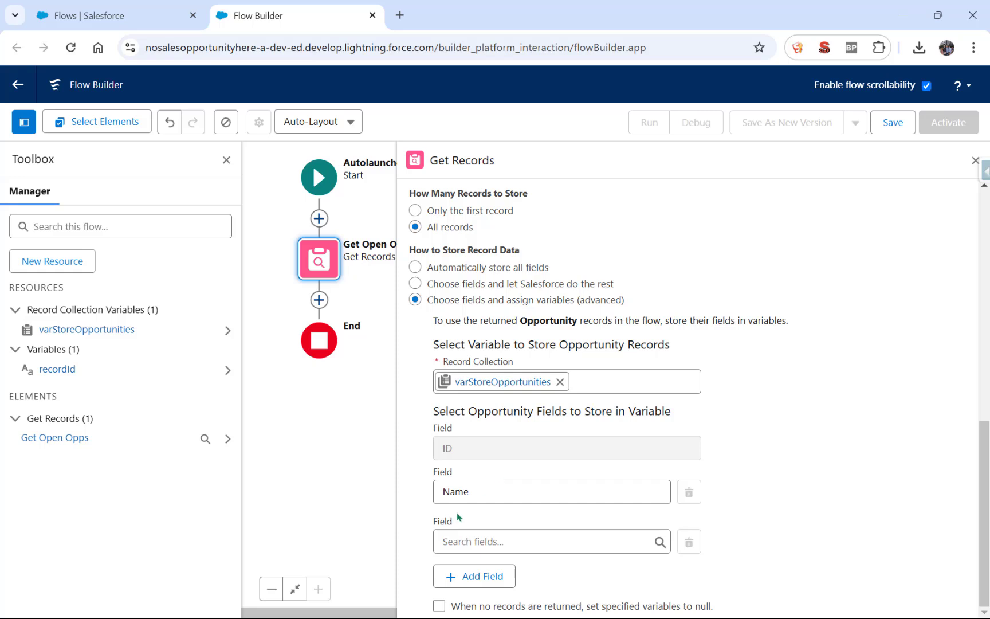
Add Amount and CloseDate to the Opportunity fields stored in the variable
left_click(479, 542)
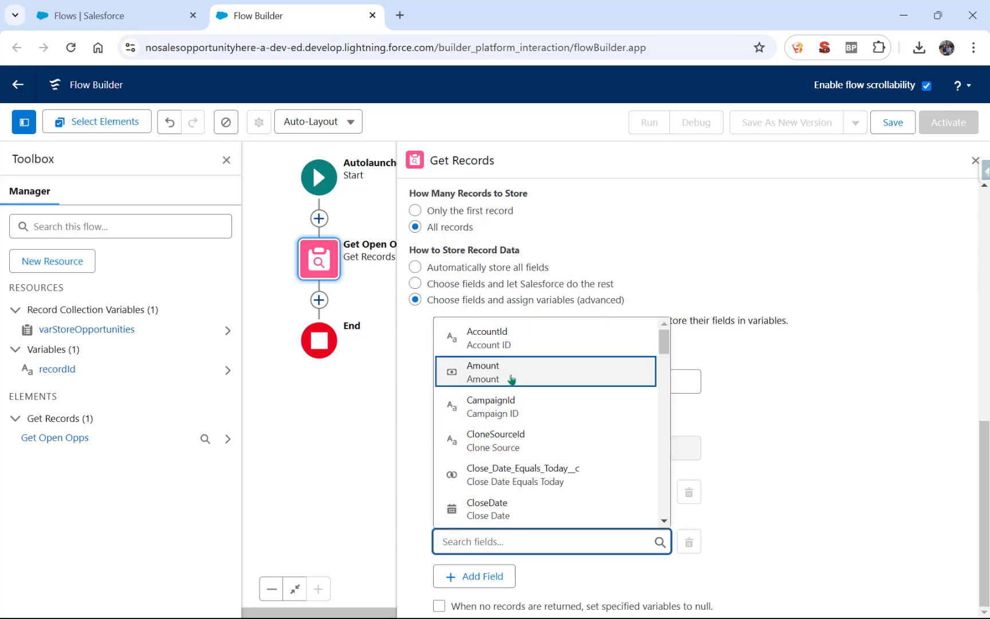
left_click(510, 379)
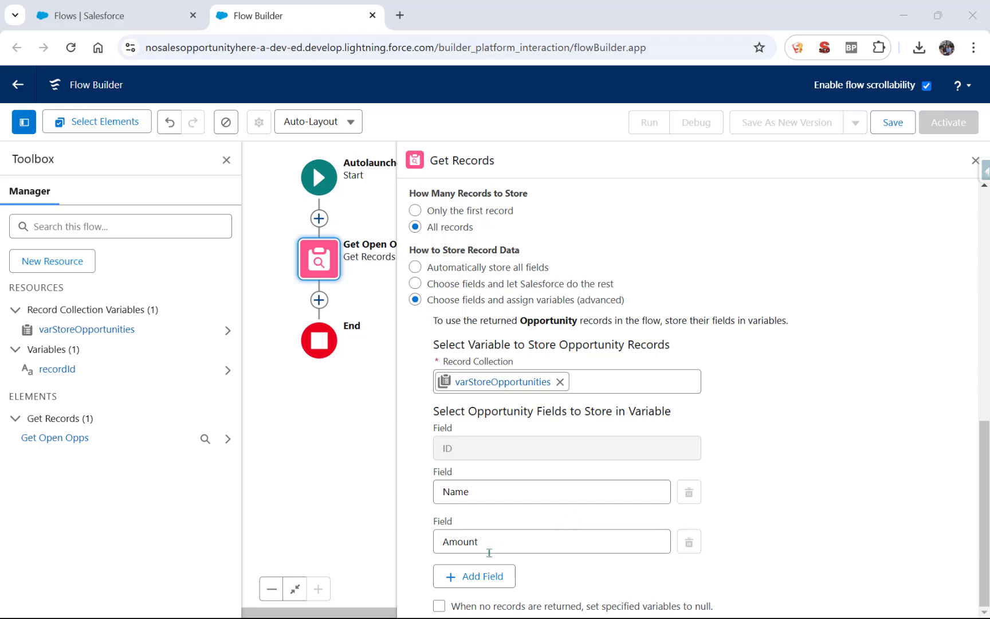
left_click(489, 576)
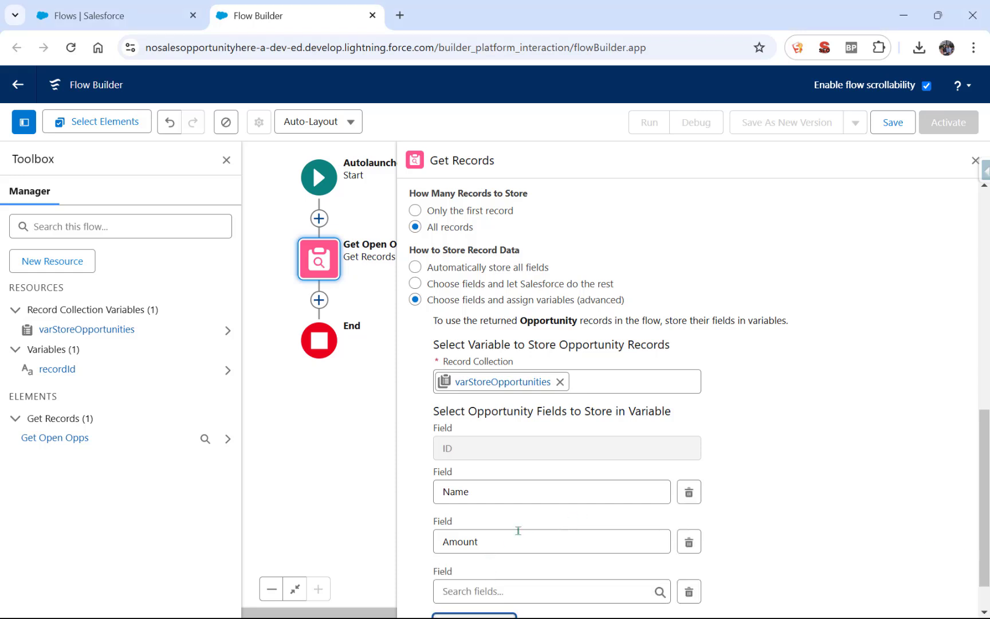
scroll(517, 531, "down", 1)
left_click(497, 541)
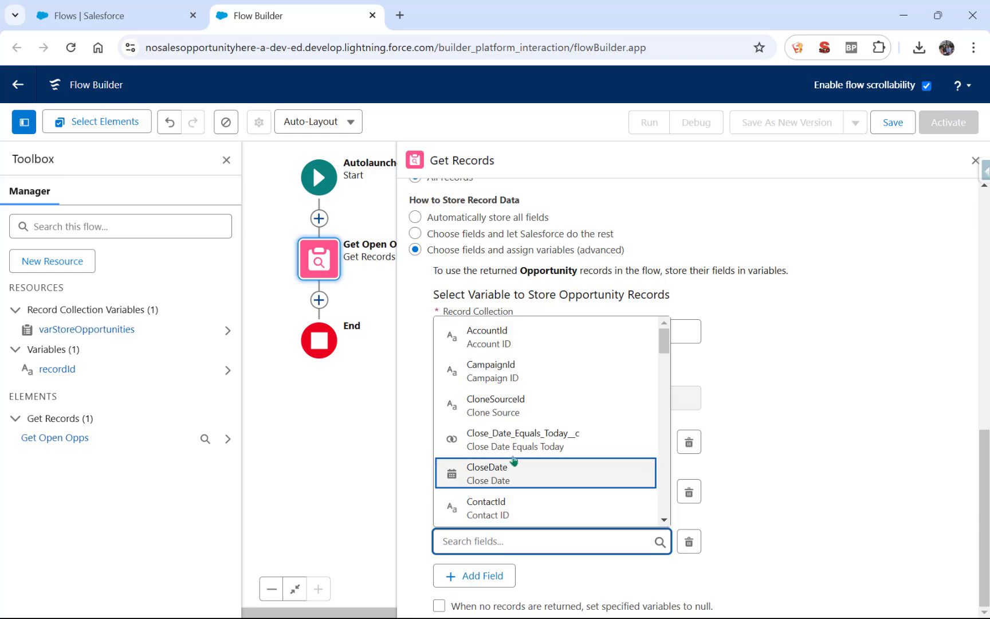
left_click(514, 473)
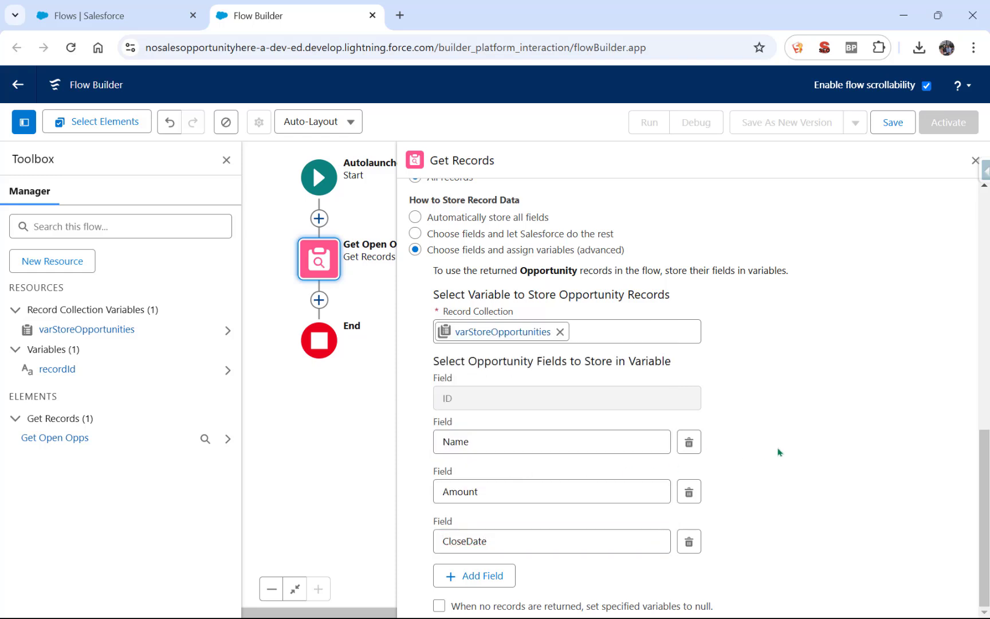
Save the flow with the label Action Button Screen Flow and API name Action_Button_Screen_Flow, and activate it
left_click(899, 124)
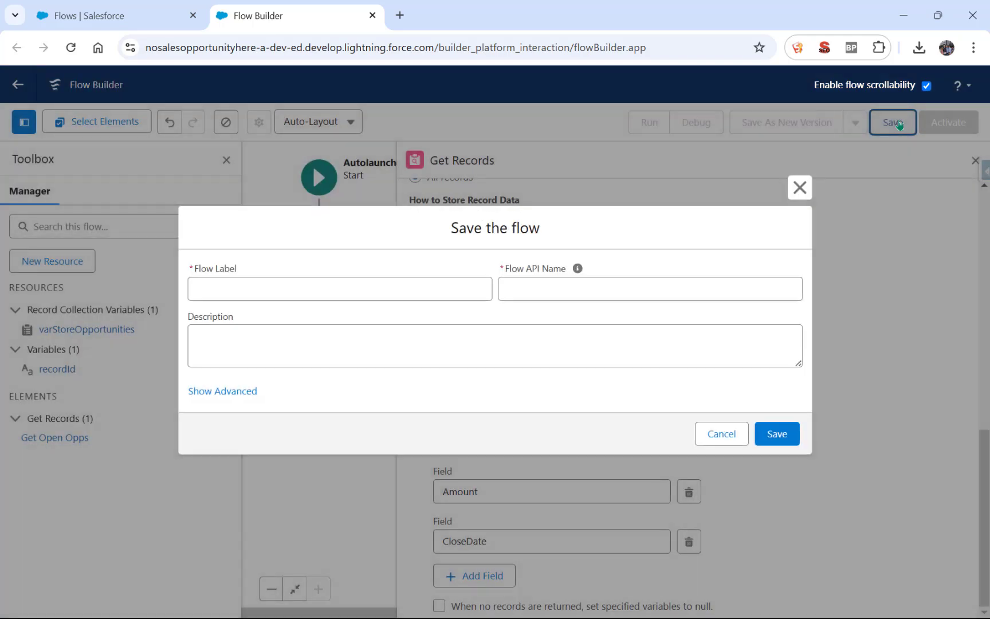
left_click(277, 288)
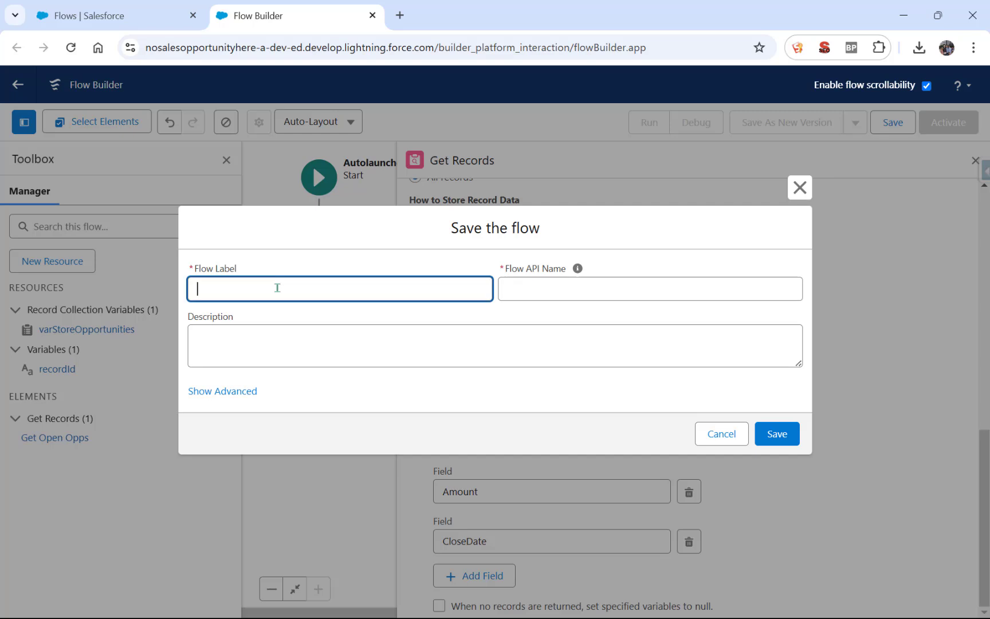
type("Action Butt")
type("on Screen F")
type("low")
key("BackSpace")
key("BackSpace")
key("BackSpace")
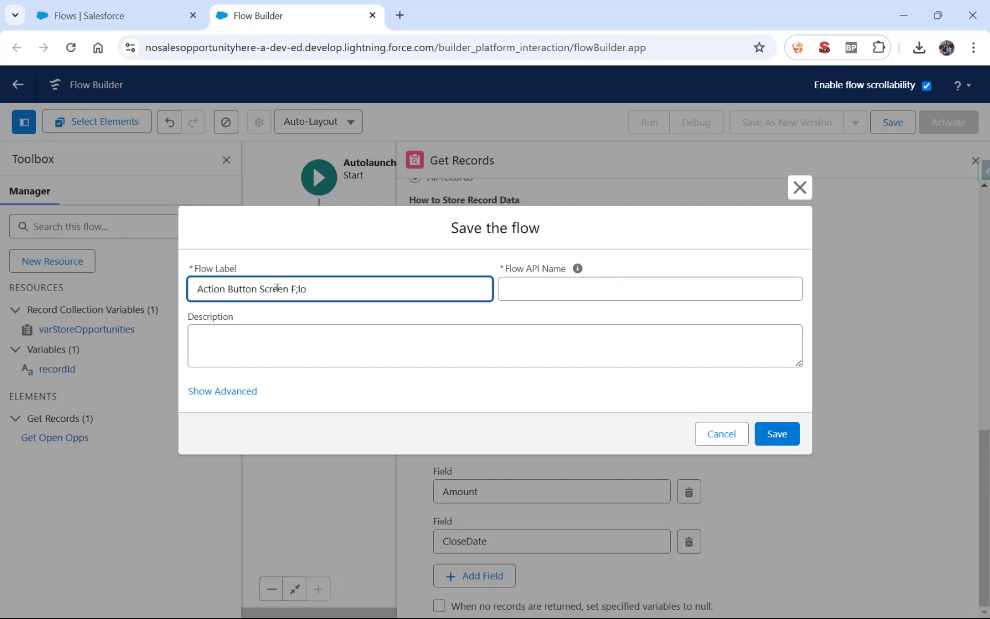
type("low")
left_click(530, 292)
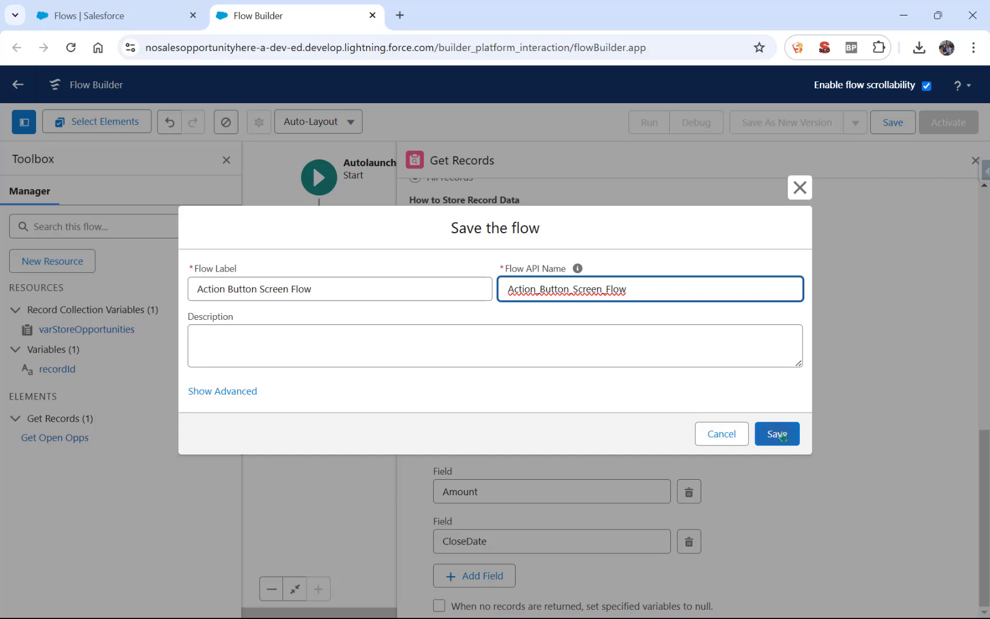
left_click(777, 434)
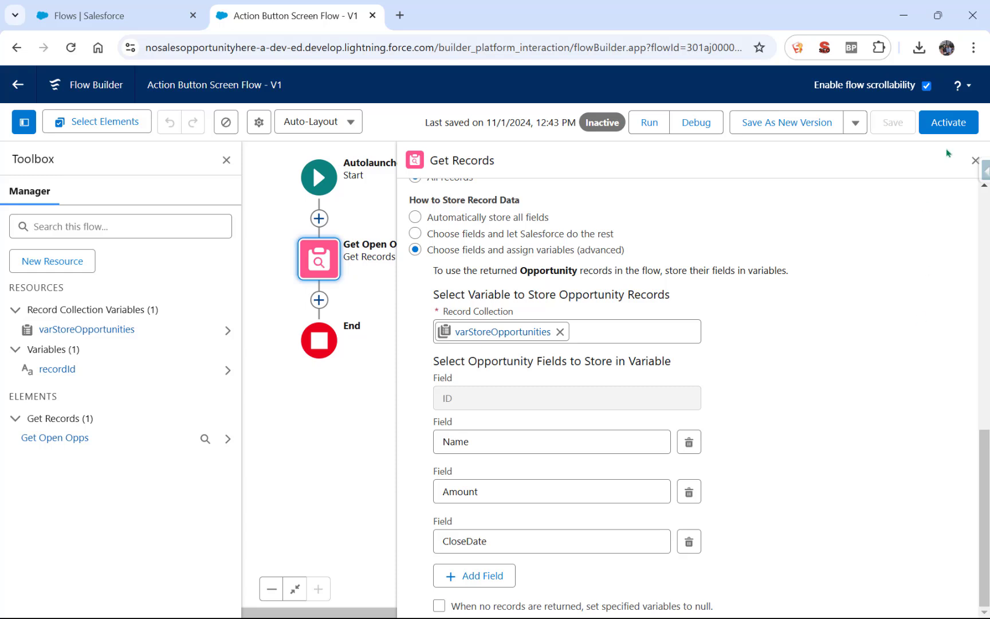
left_click(949, 123)
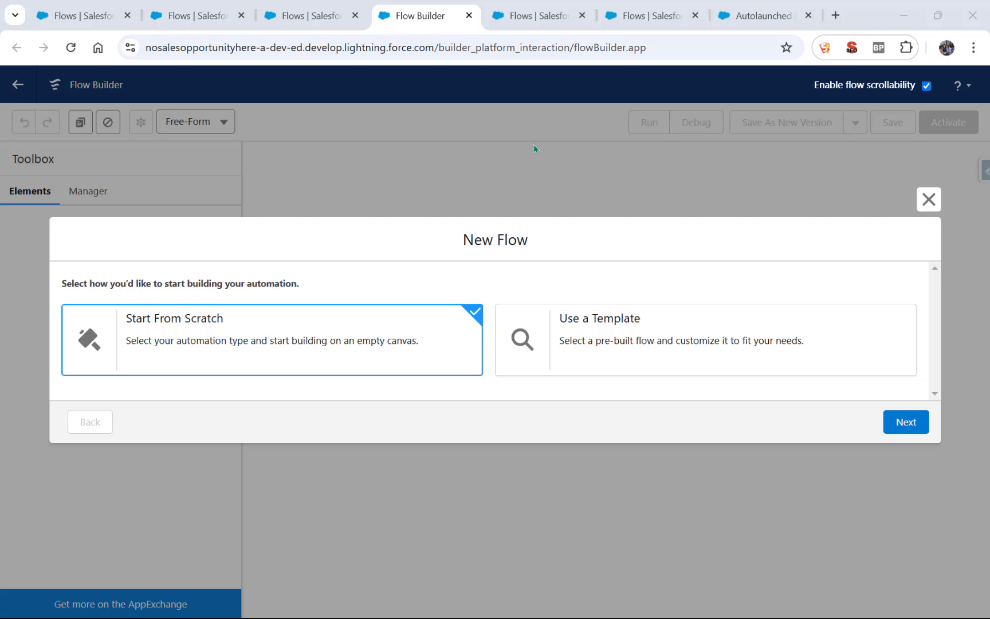
Create a screen flow from scratch and add a screen labelled Get Chosen Account and Call Action Button, with the matching API name
left_click(902, 423)
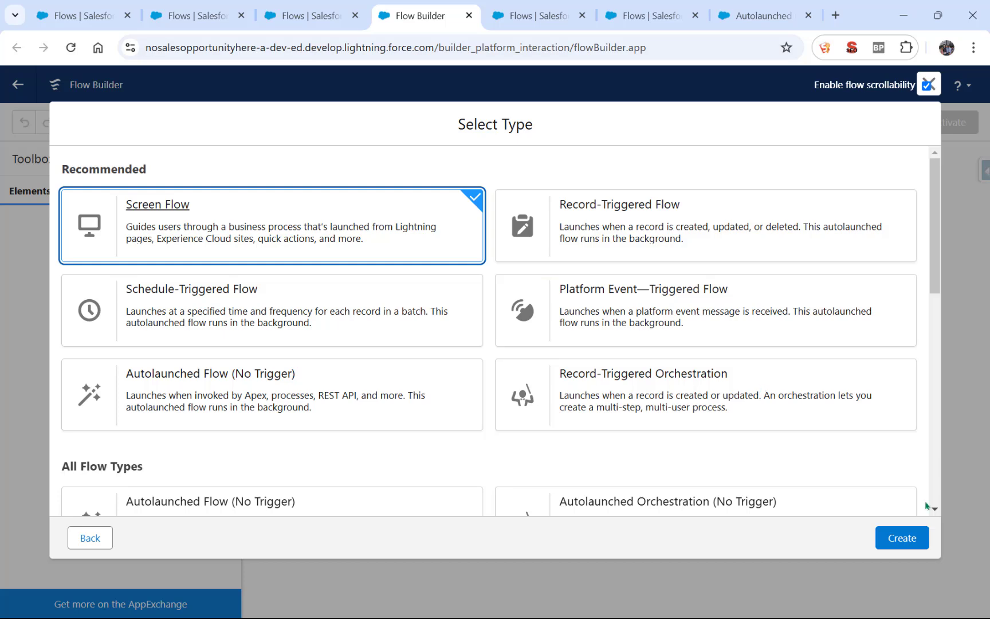
left_click(896, 536)
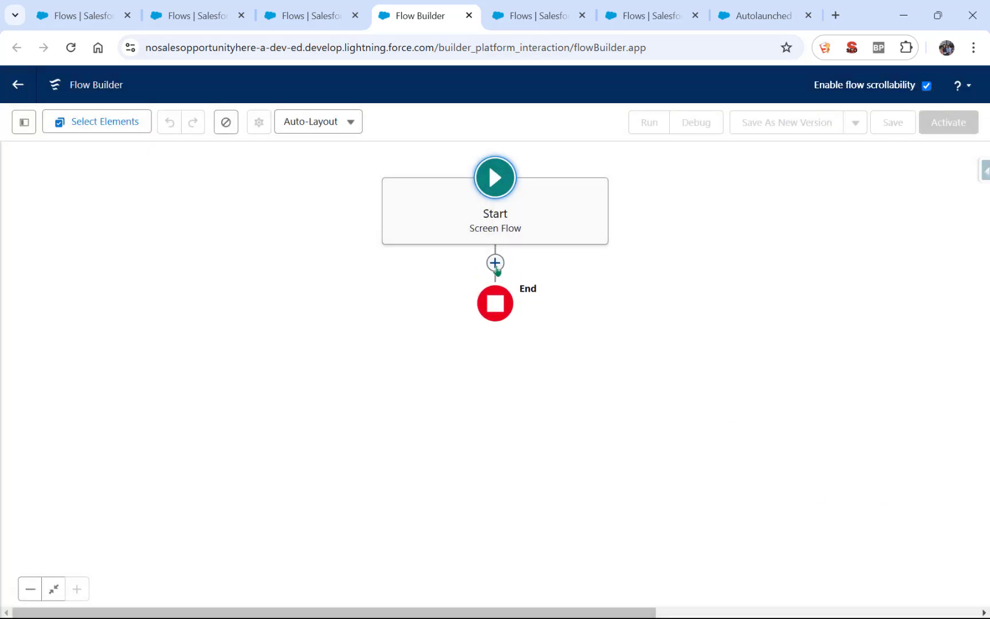
left_click(496, 265)
left_click(456, 342)
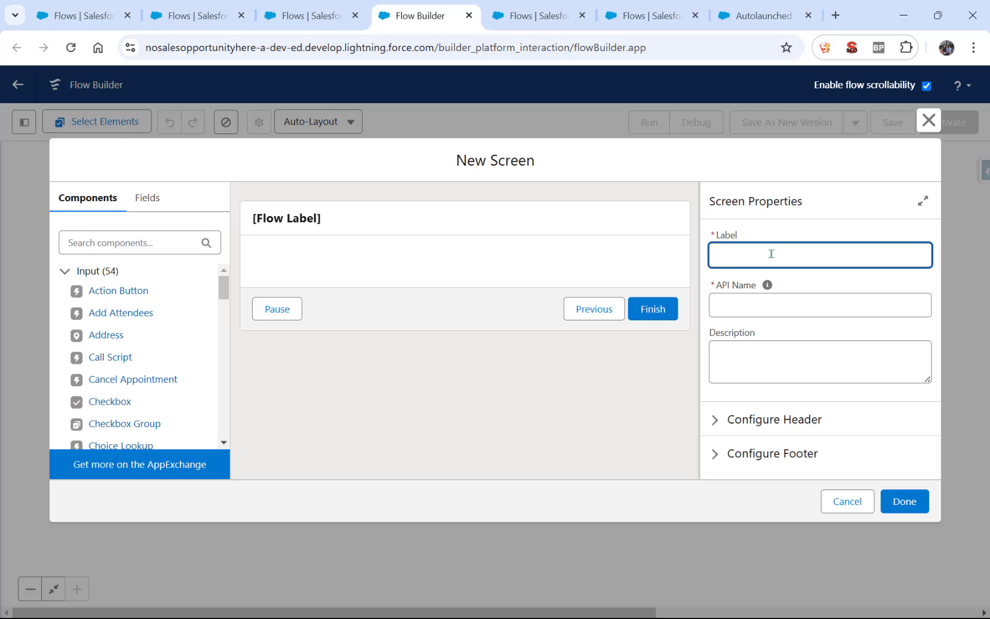
type("Get Chosen Account and Call Action Button")
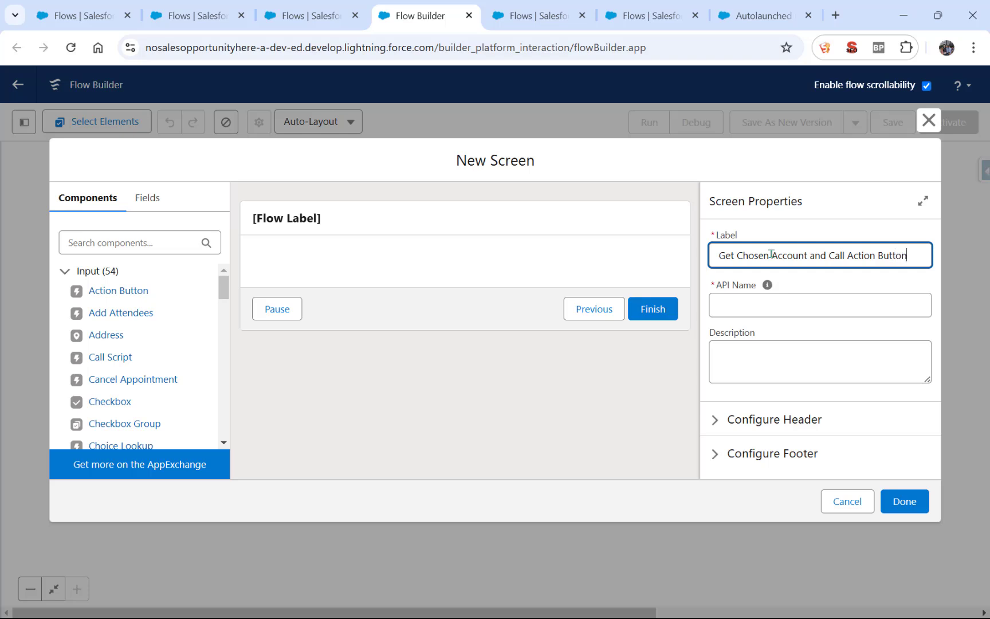
left_click(765, 308)
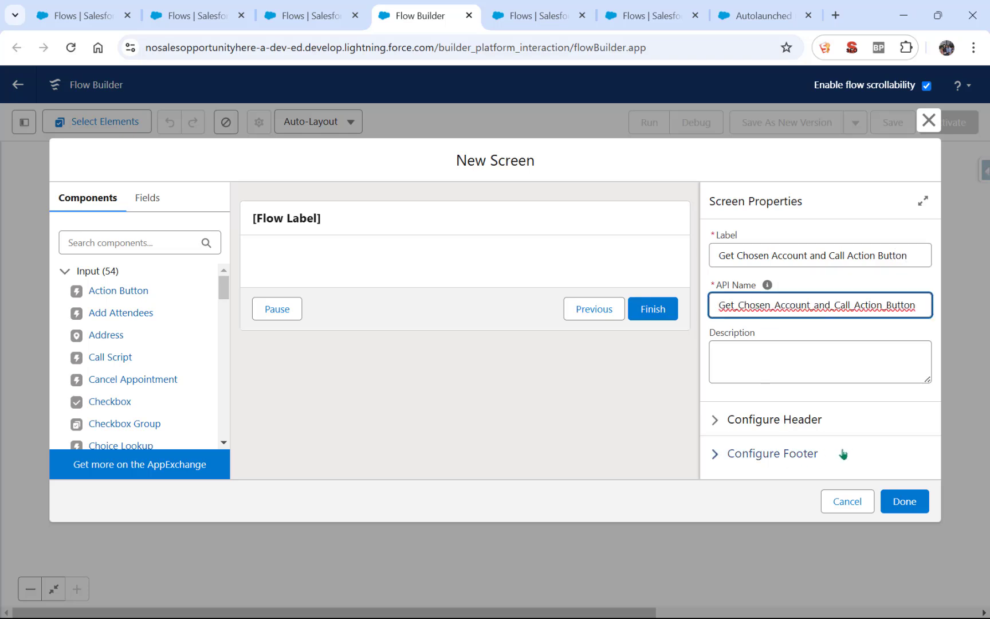
Add a Lookup component to the screen with the API name LookupAccount
left_click(222, 398)
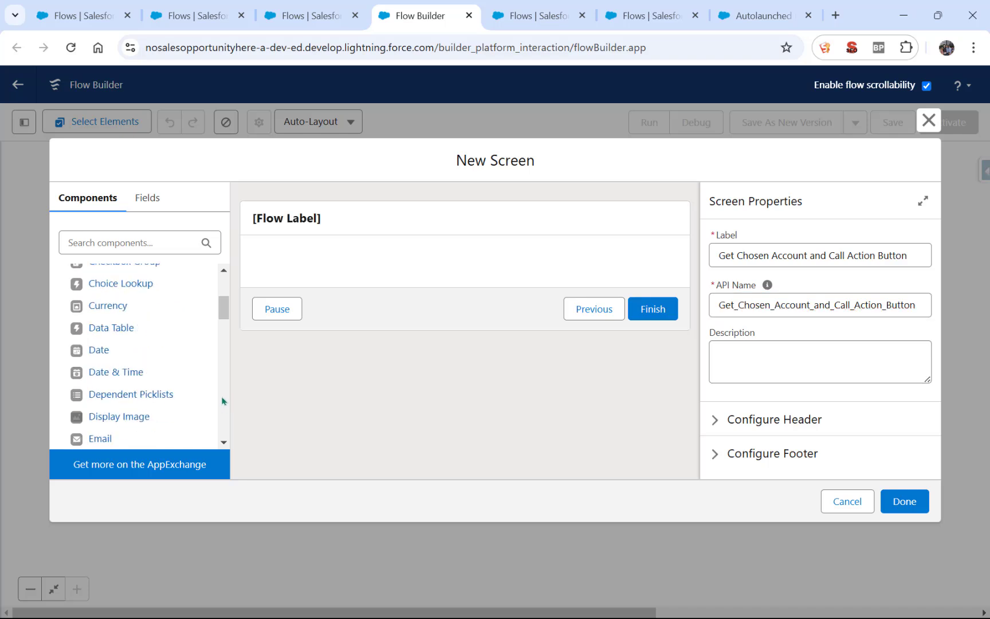
left_click(222, 398)
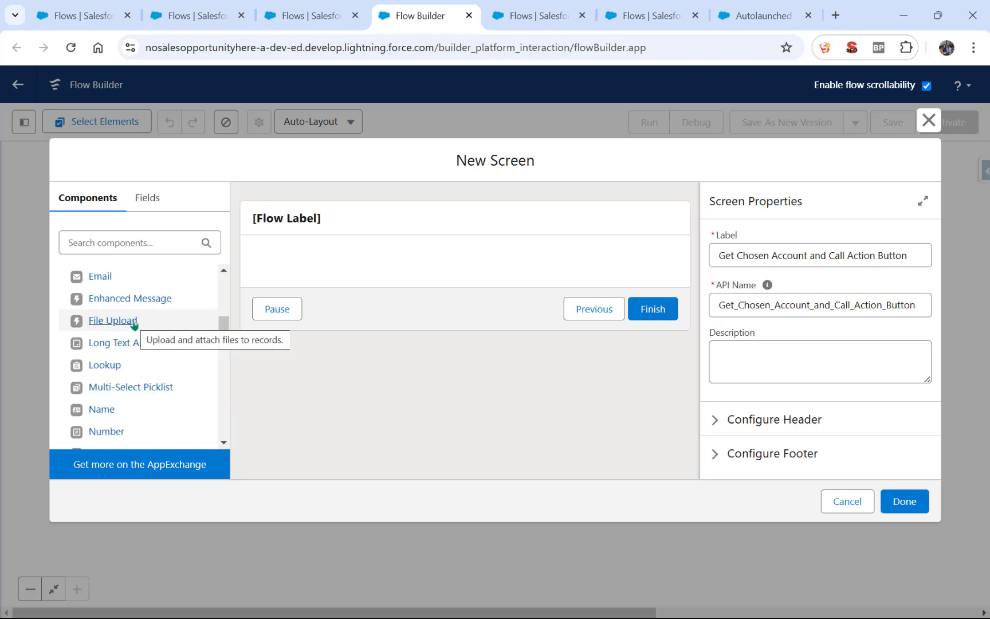
left_click(91, 365)
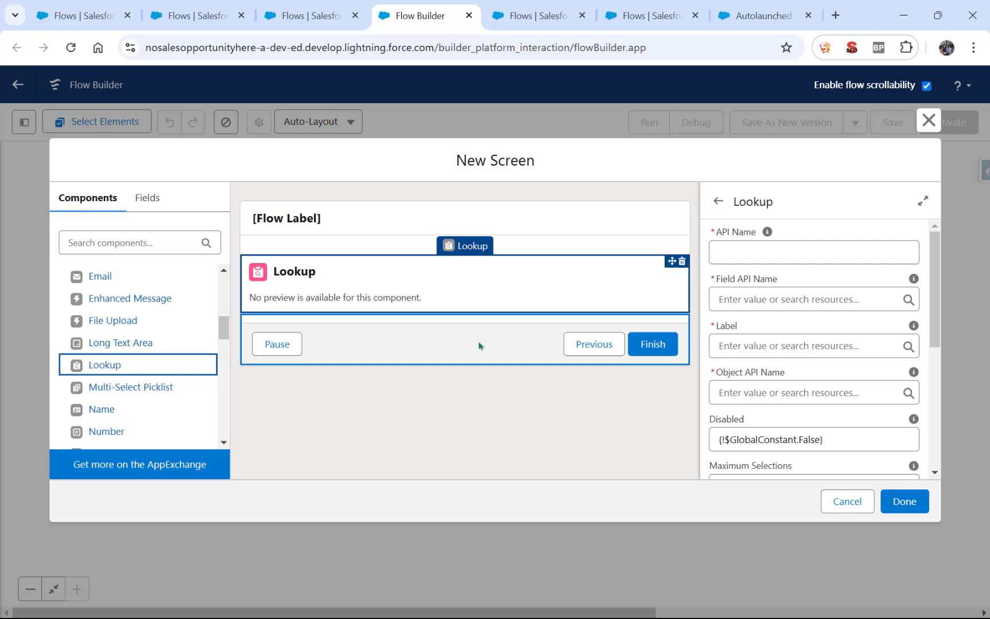
left_click(750, 255)
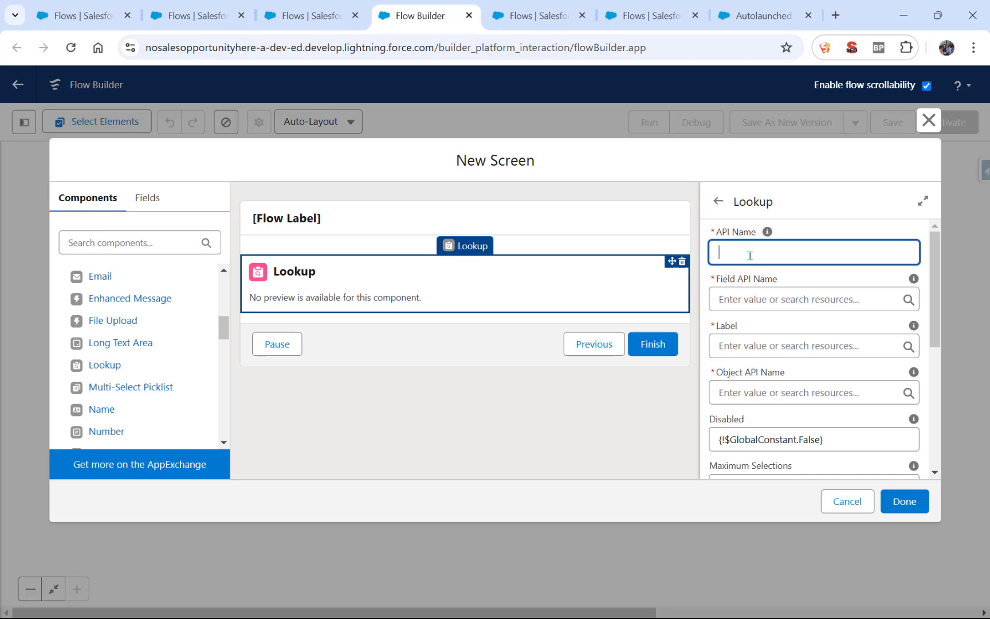
type("LookupAccounty")
left_click(750, 302)
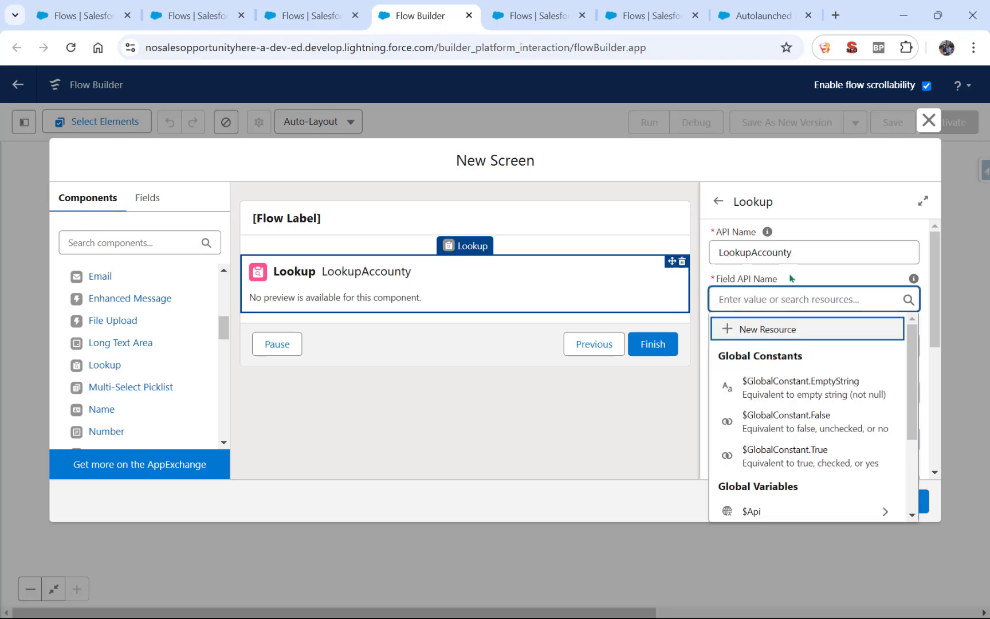
left_click(797, 252)
key("BackSpace")
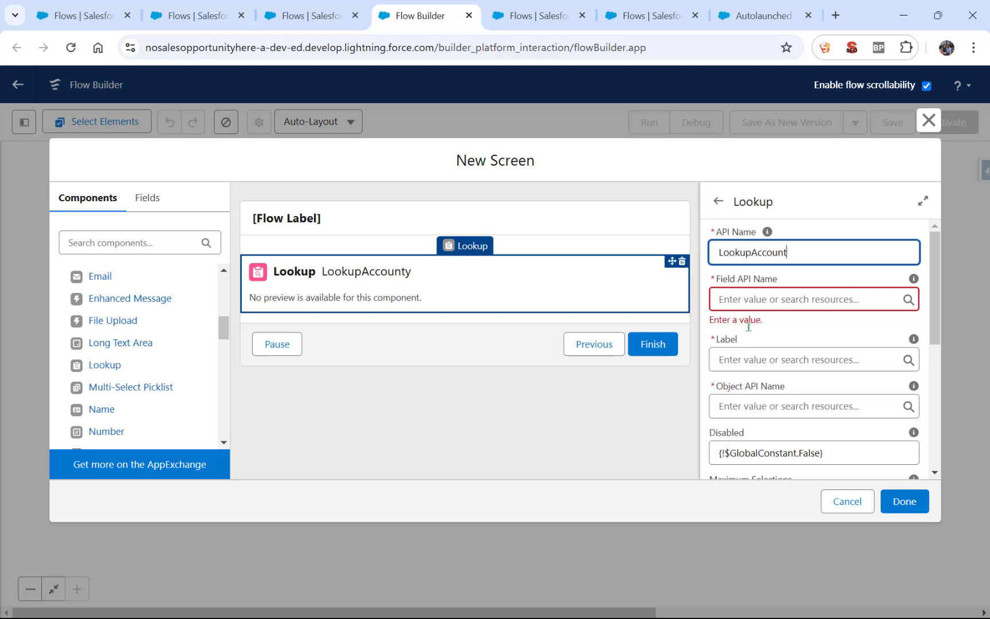
Set the lookup's label to Account and its object API name to Contact
left_click(759, 366)
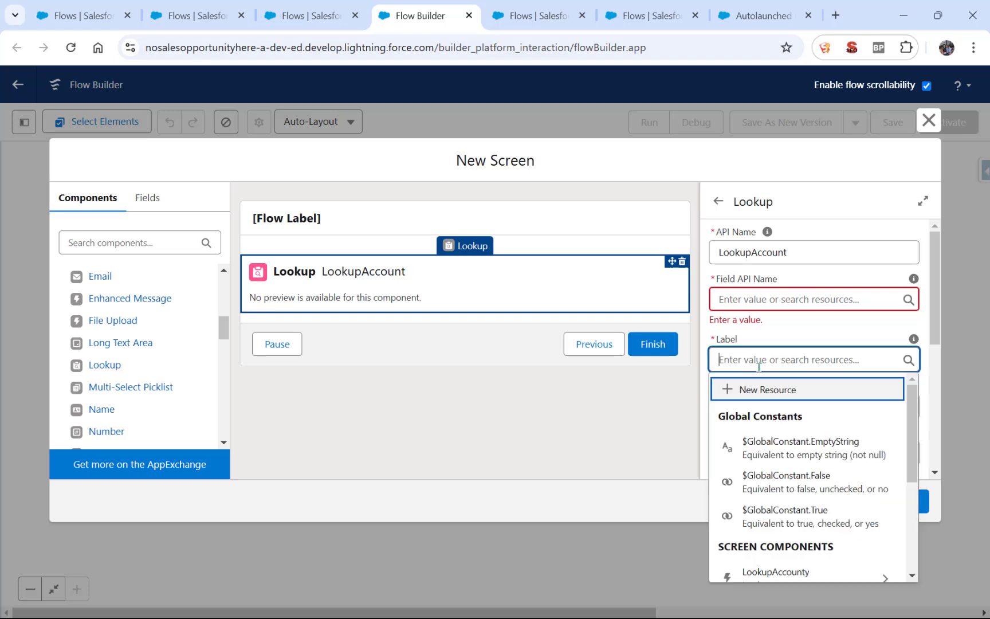
type("Accounty")
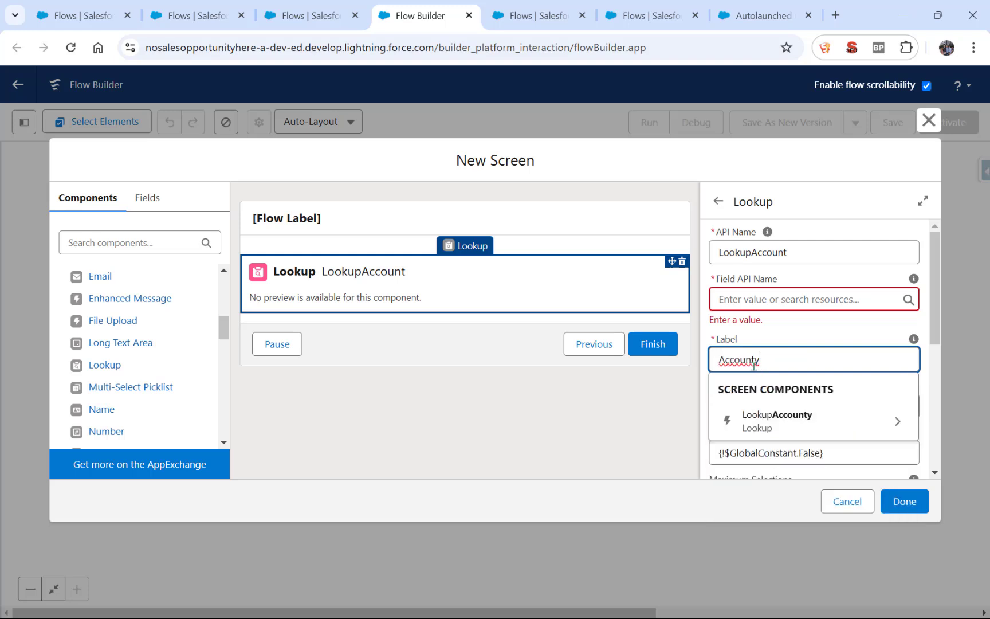
key("BackSpace")
left_click(805, 327)
scroll(803, 327, "down", 3)
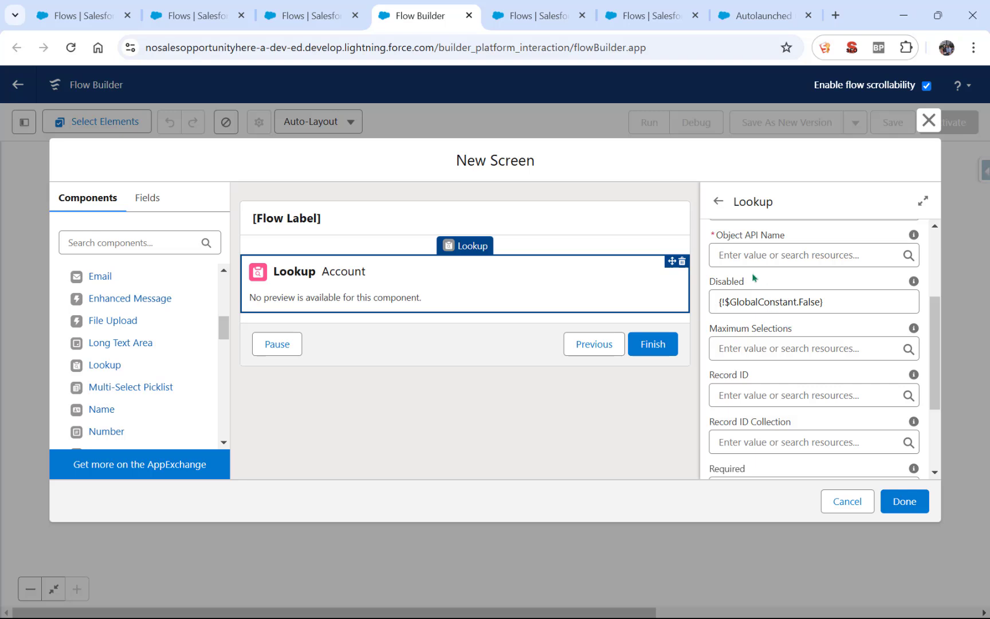
left_click(756, 255)
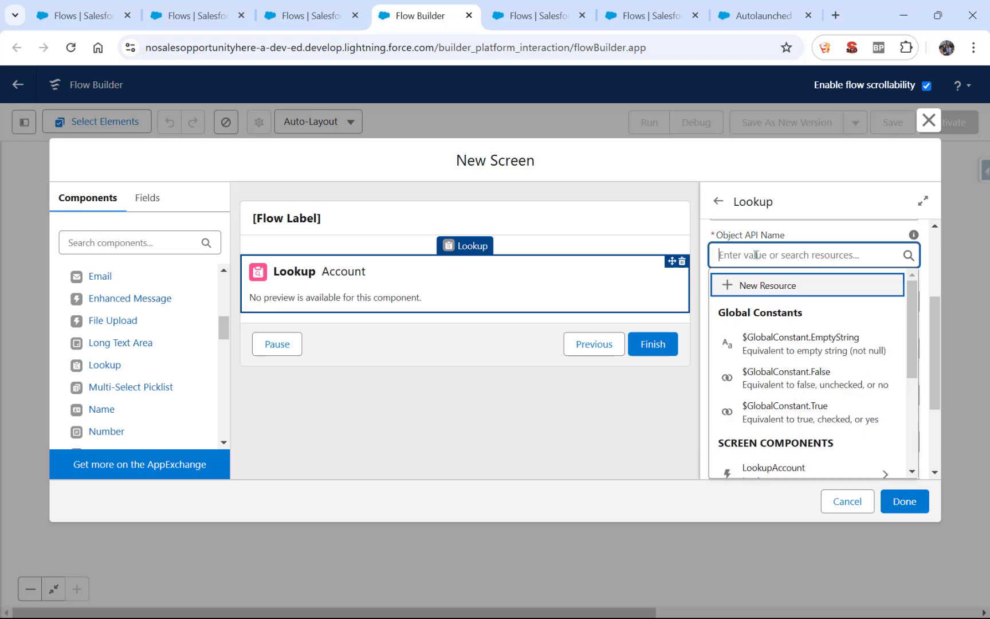
type("Contact")
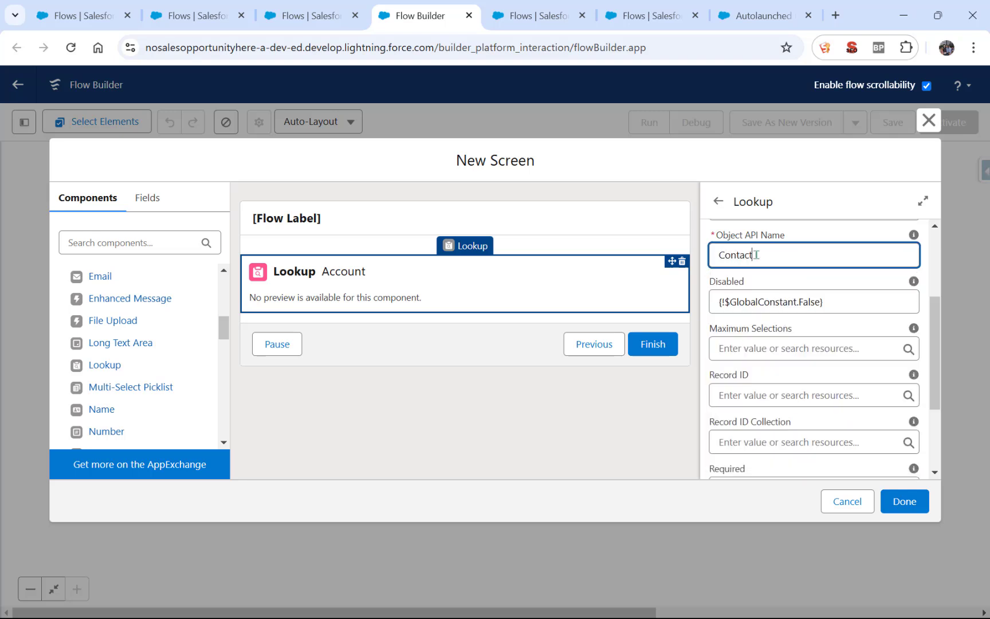
Set the lookup's field API name to AccountId
scroll(789, 321, "up", 3)
left_click(755, 301)
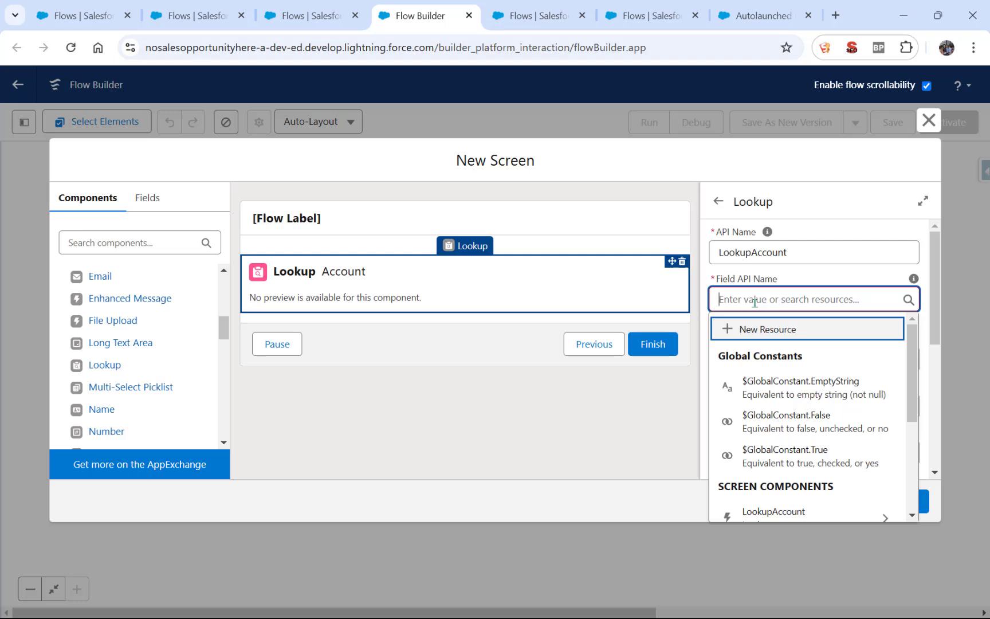
type("Ac")
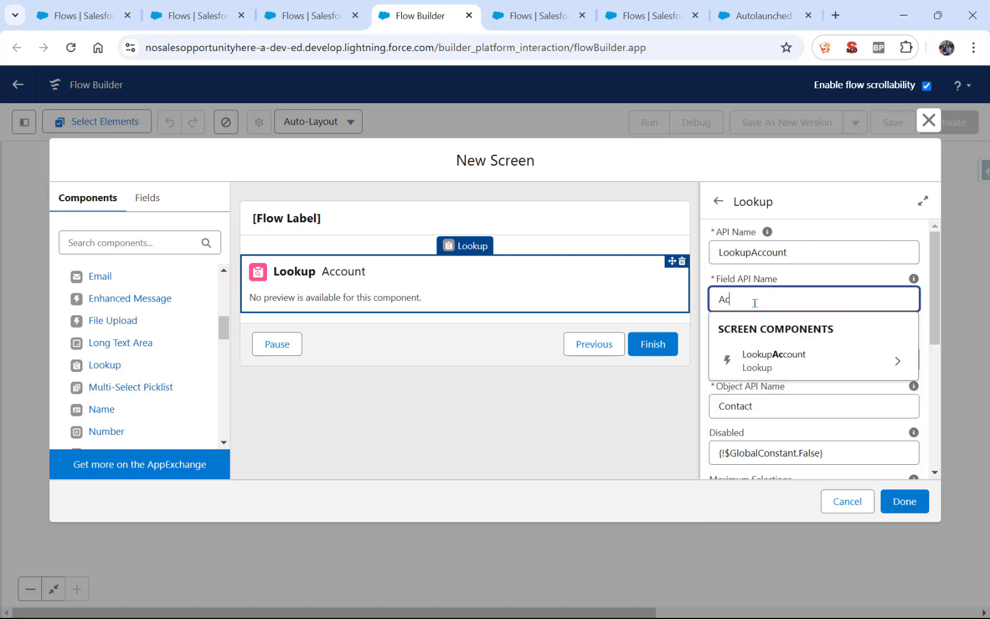
type("countId")
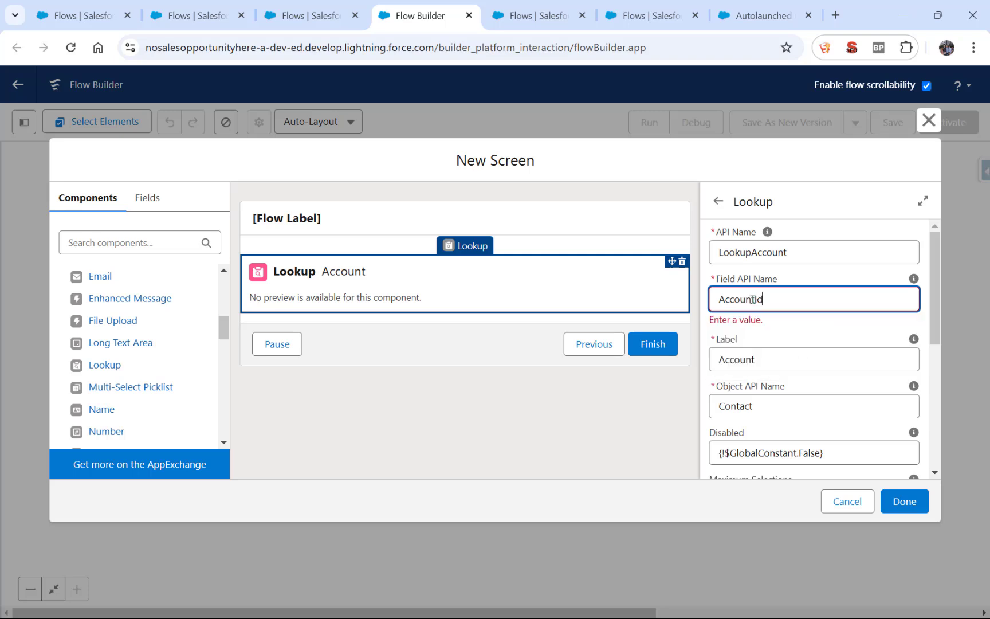
left_click(801, 289)
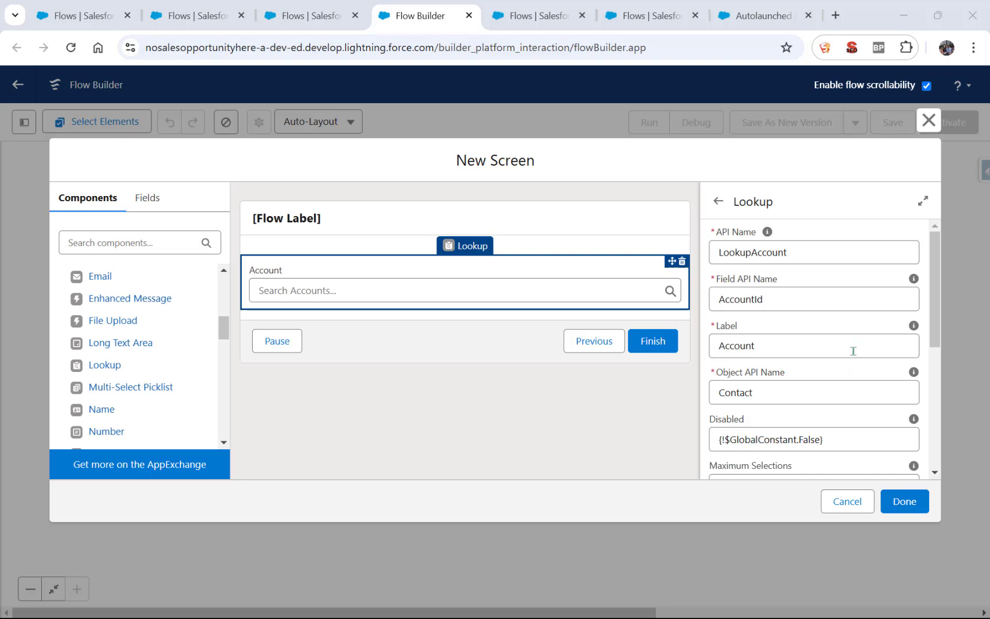
Make the account lookup required by setting Required to $GlobalConstant.True
scroll(857, 347, "down", 5)
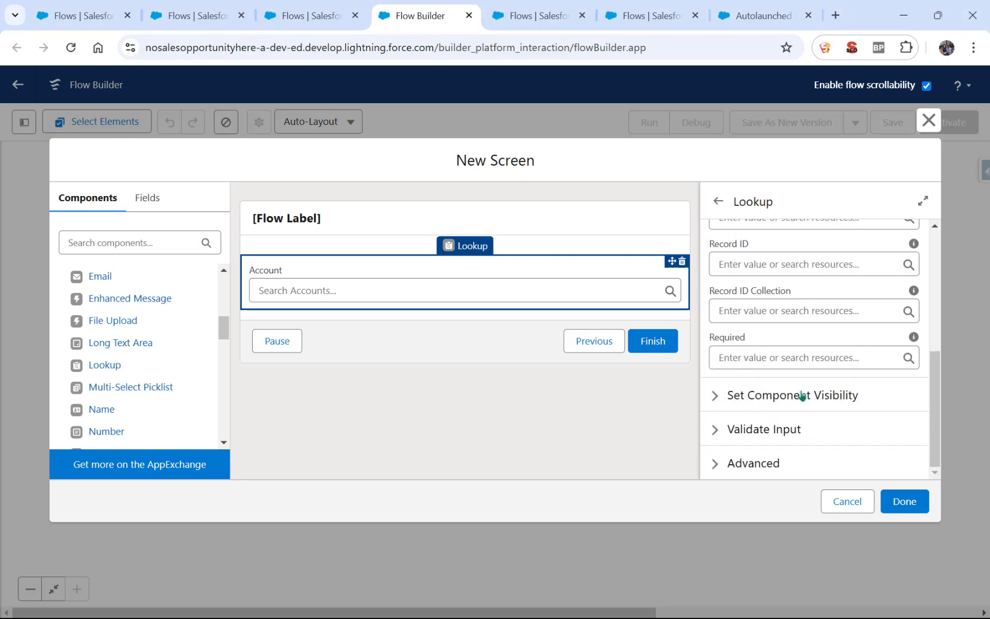
left_click(784, 360)
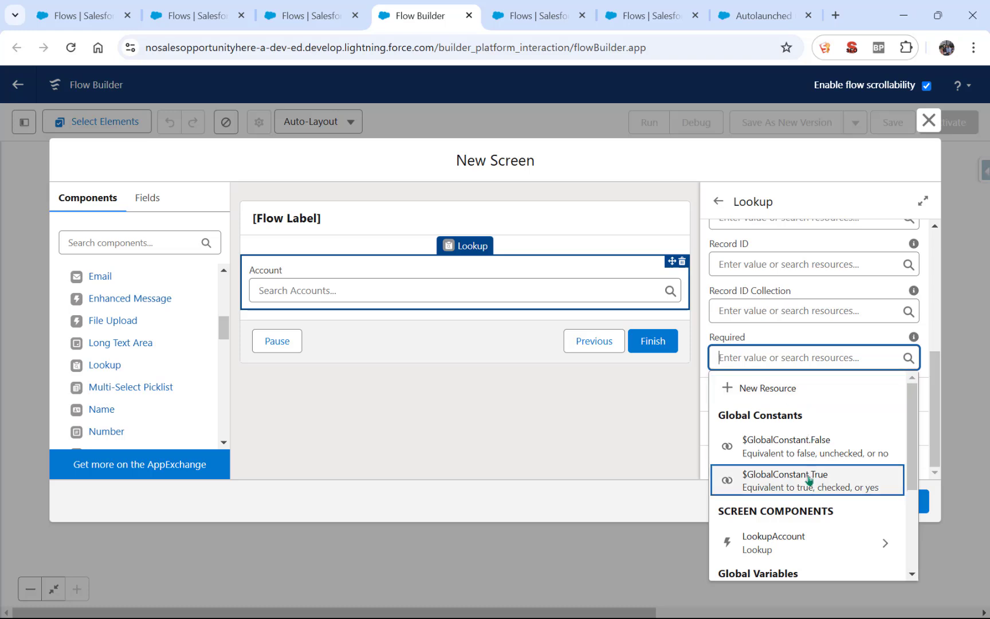
left_click(809, 479)
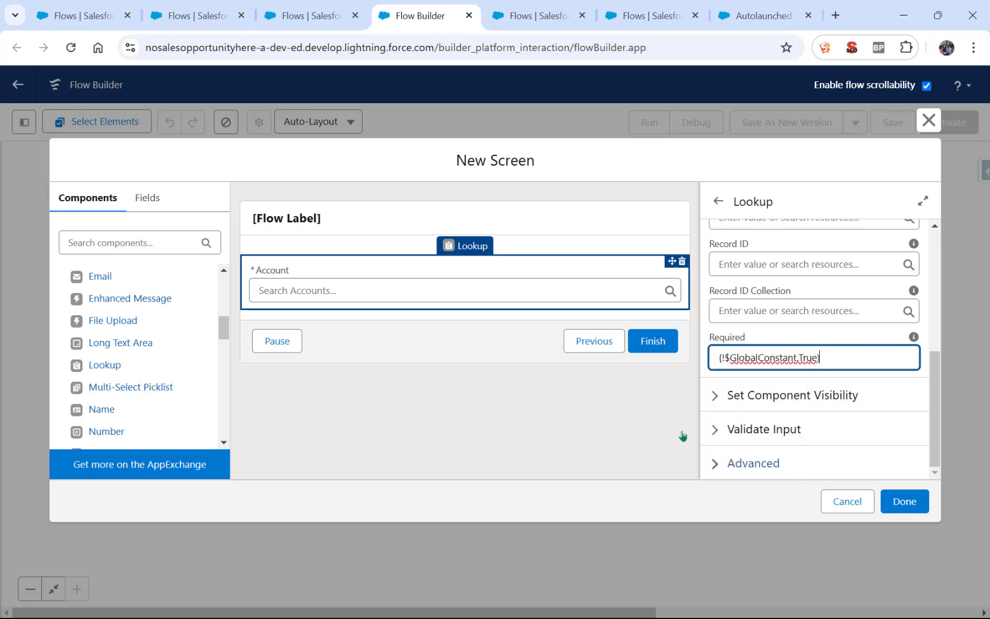
Add an Action Button component below the account lookup with the API name GetOpenOpps
left_click(105, 243)
type("act")
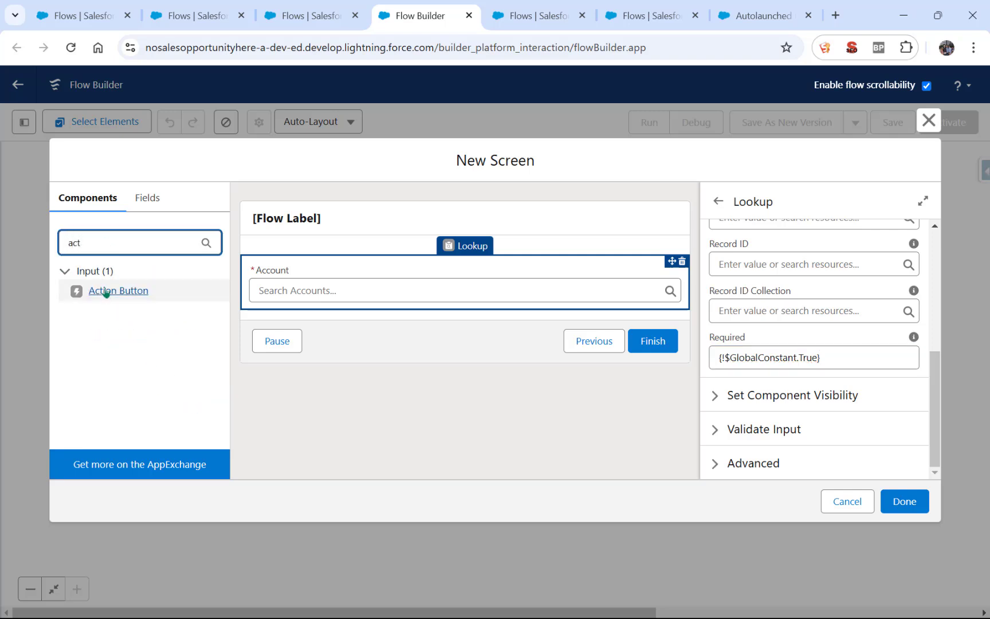
left_click(106, 292)
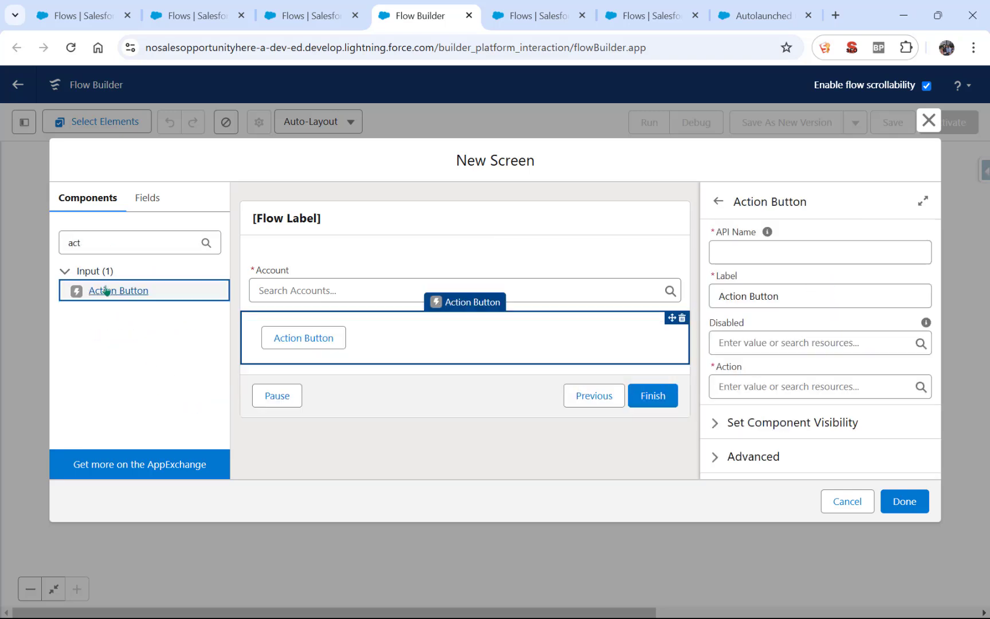
left_click(746, 250)
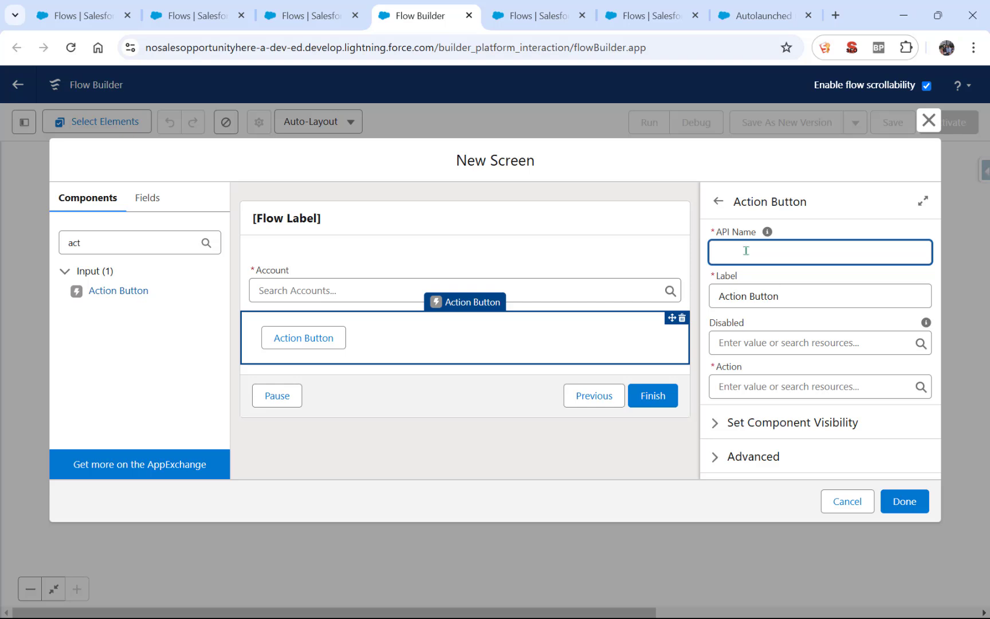
type("GetOpenOpps")
Replace the action button's label with Get Open Opportunities
left_click(792, 297)
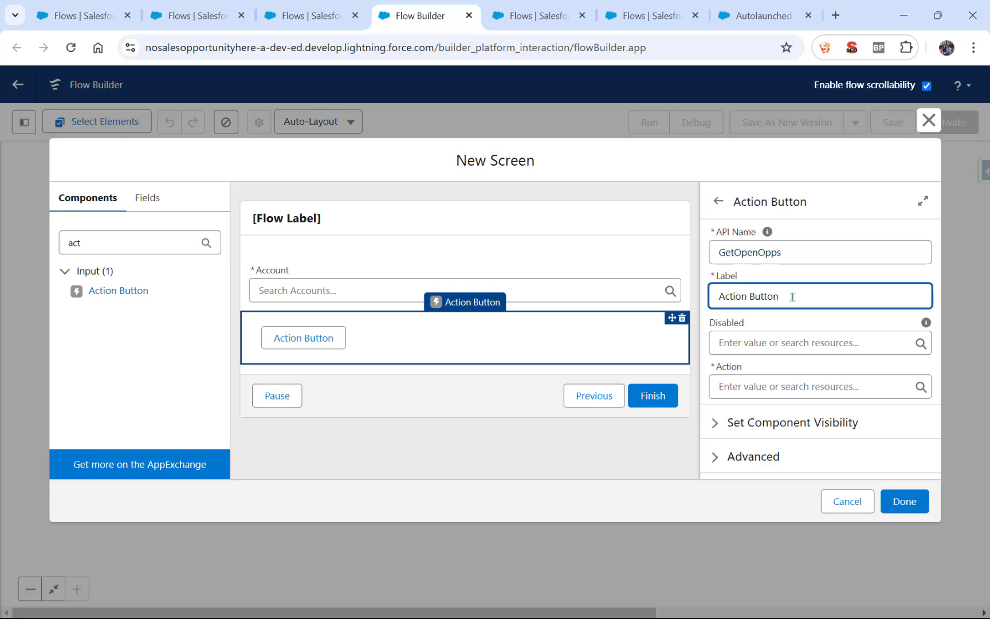
key("BackSpace")
key("BackSpace")
key("BackSpace")
key("BackSpace")
key("BackSpace")
key("BackSpace")
key("BackSpace")
key("BackSpace")
key("BackSpace")
key("BackSpace")
key("BackSpace")
key("BackSpace")
key("BackSpace")
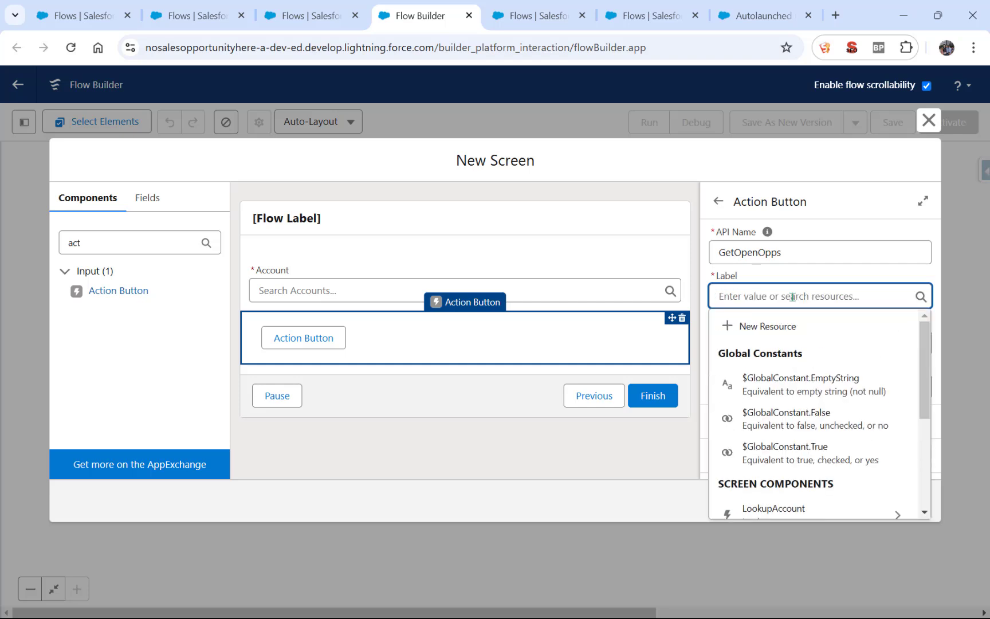
type("Get Open ")
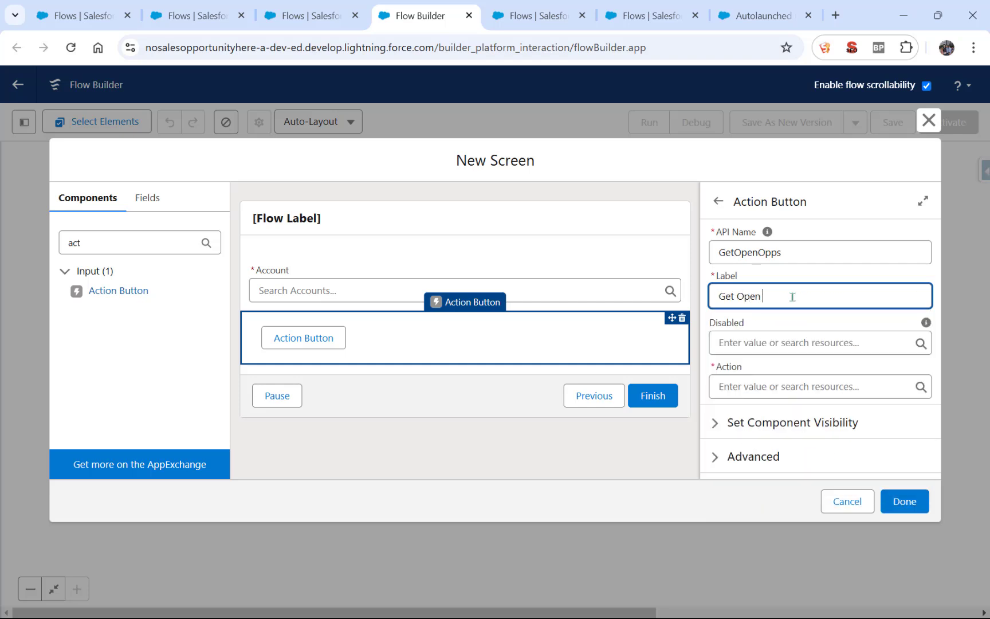
type("Opportunities")
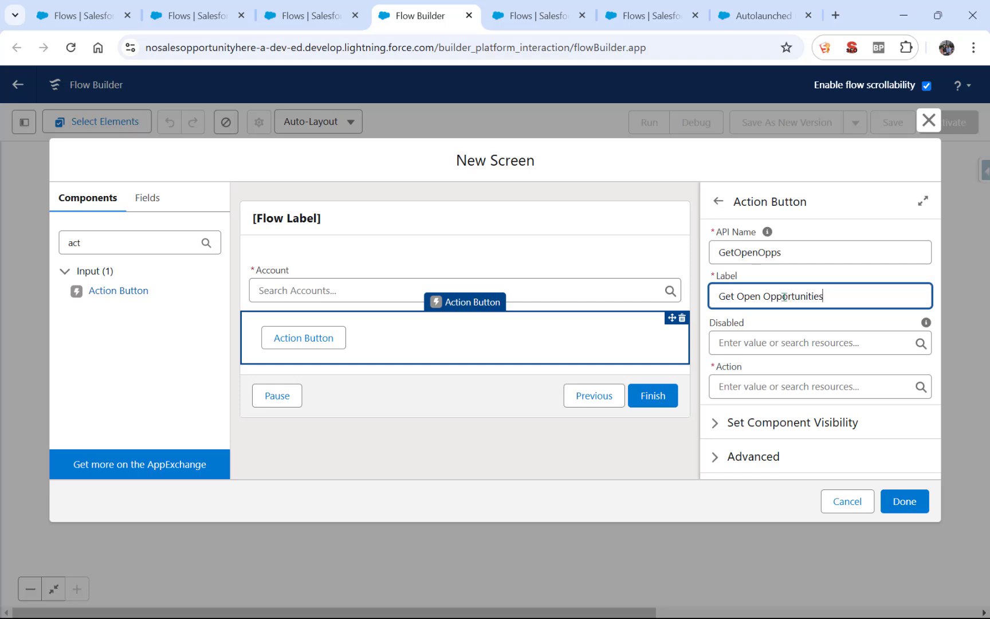
Assign the Action Button Screen Flow as the button's action and fill the action's API name with Action_Button_Screen_Flow
left_click(758, 390)
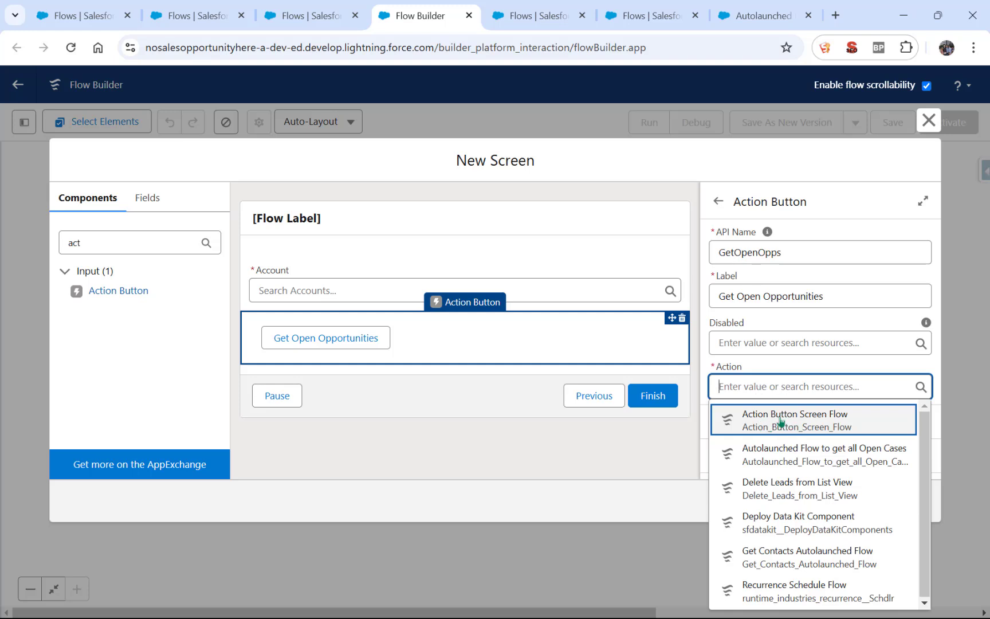
left_click(800, 421)
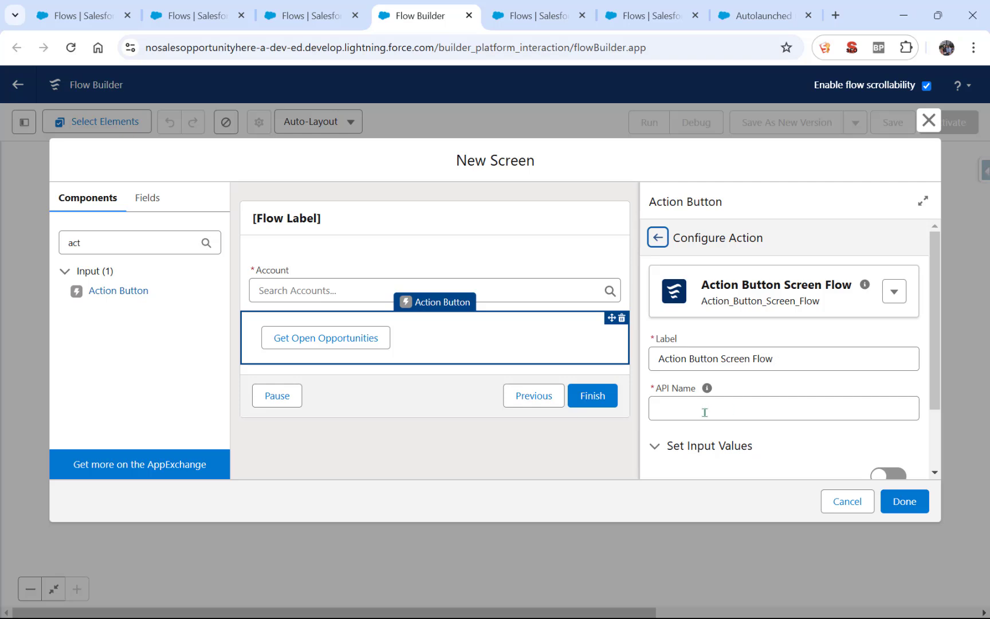
mouse_move(708, 390)
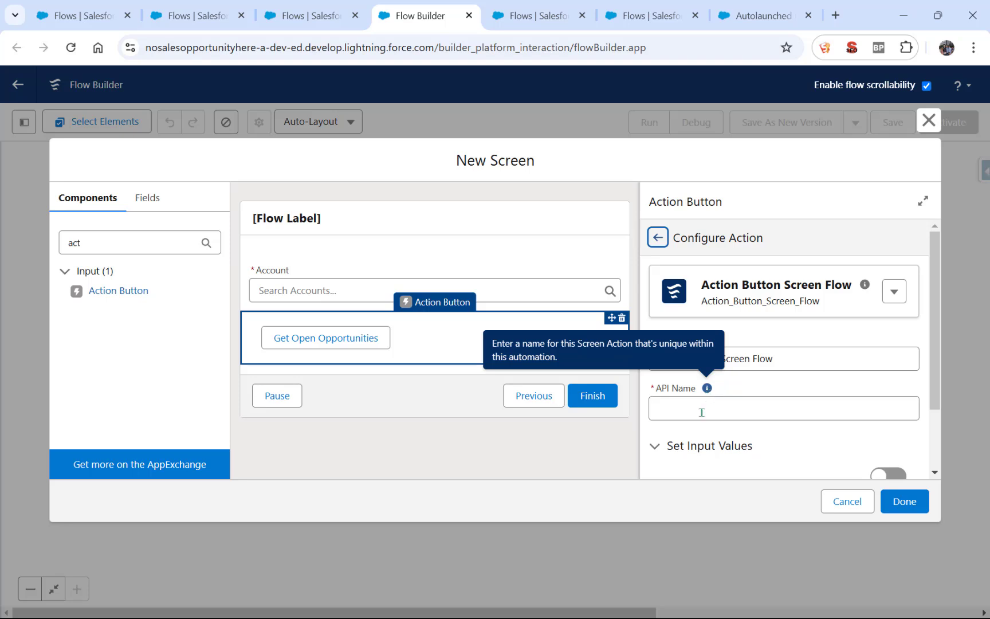
left_click(697, 409)
left_click(790, 353)
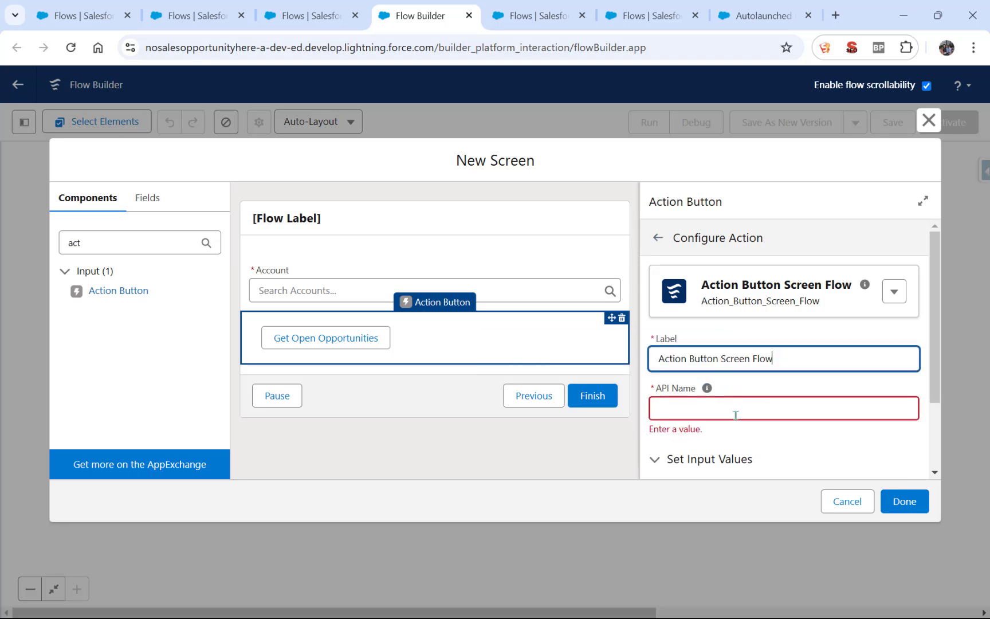
left_click(728, 409)
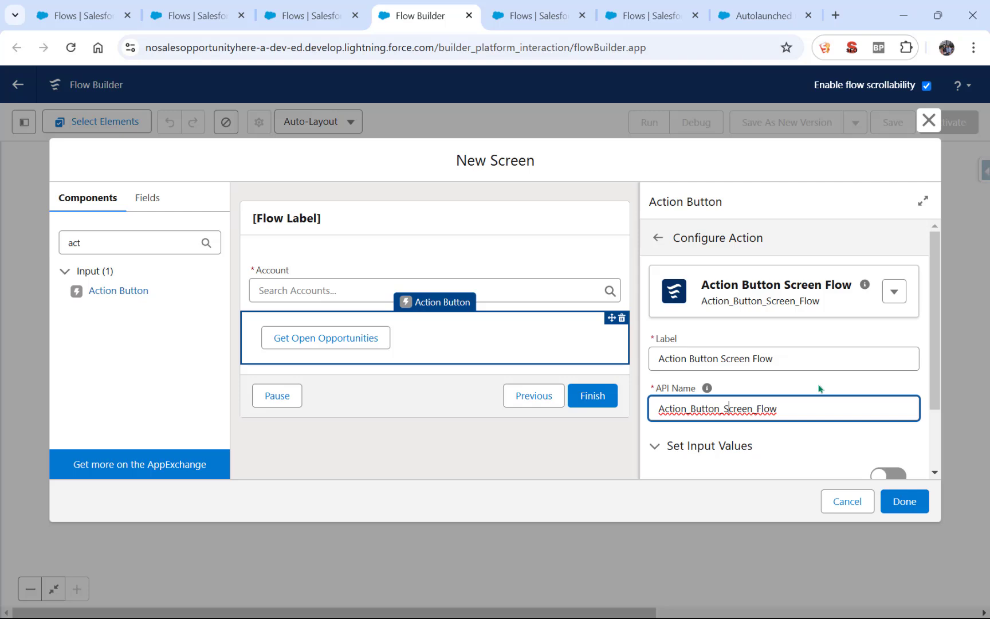
Include the action's recordId input with the value {!LookupAccount.recordId}, and expand the action's output resources
scroll(818, 389, "down", 2)
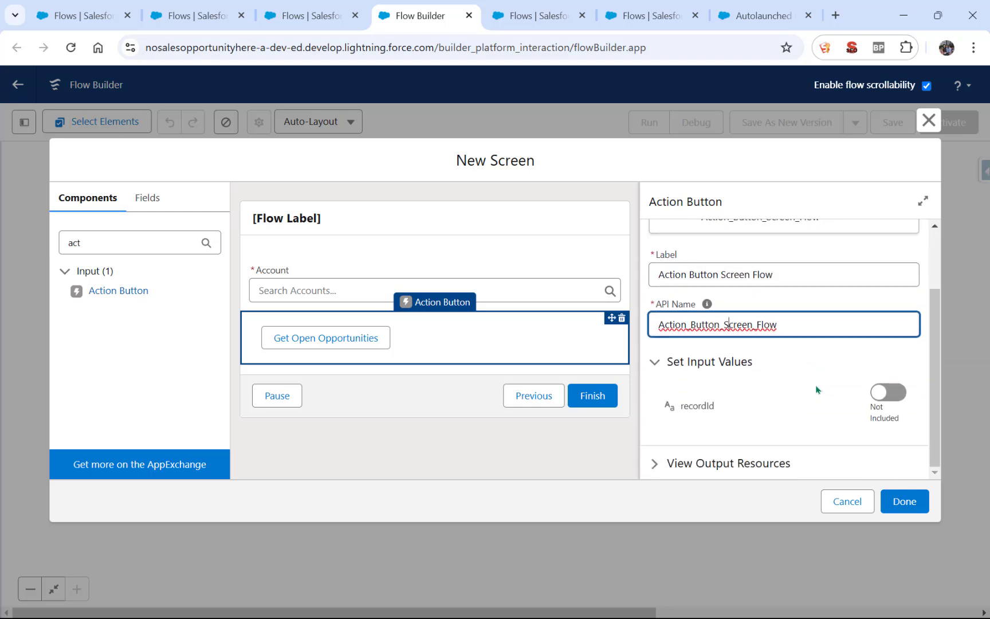
left_click(890, 392)
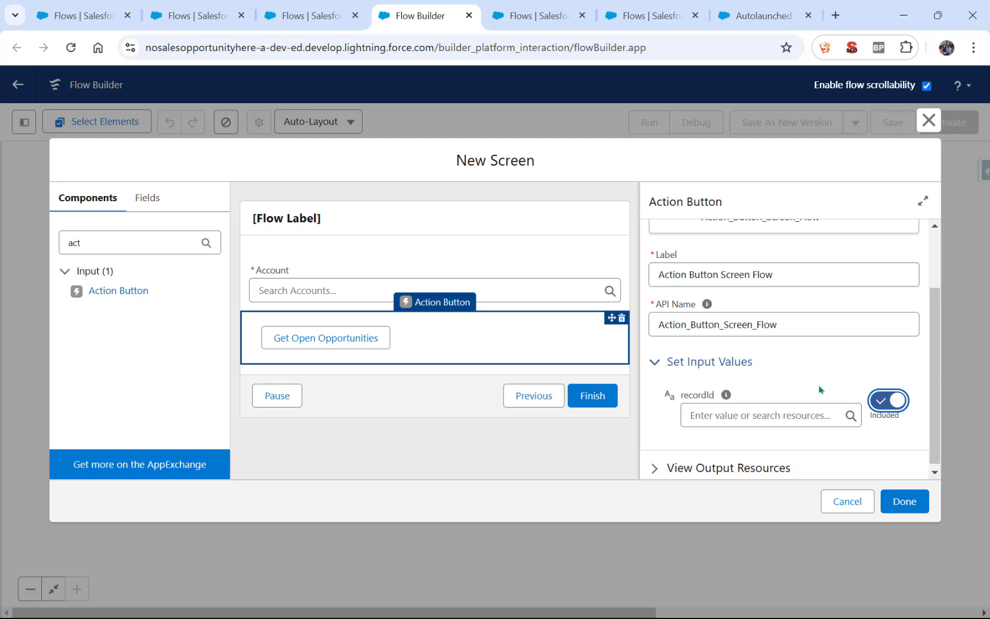
left_click(779, 412)
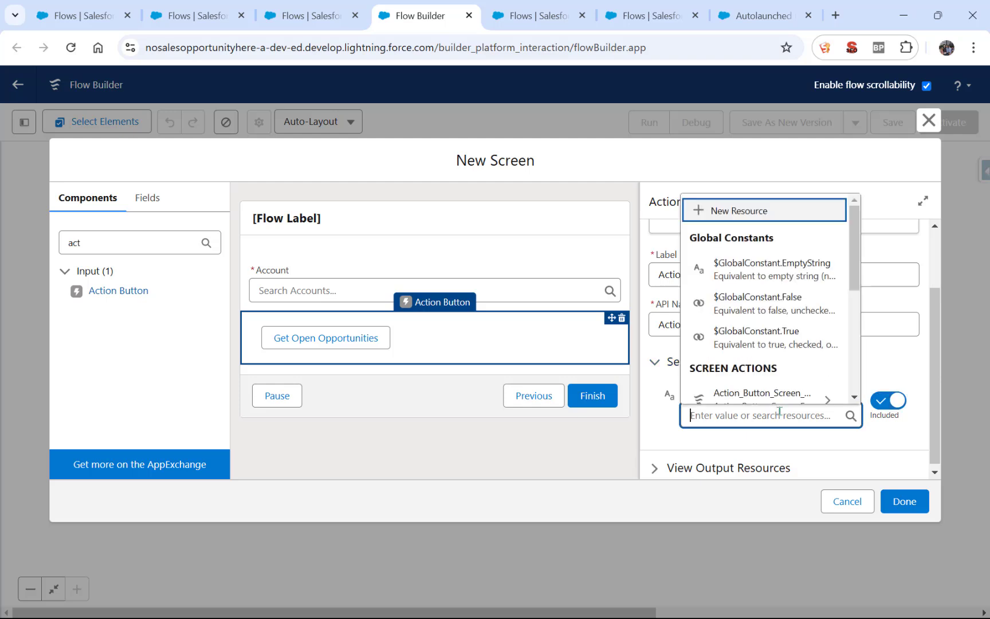
scroll(793, 368, "down", 2)
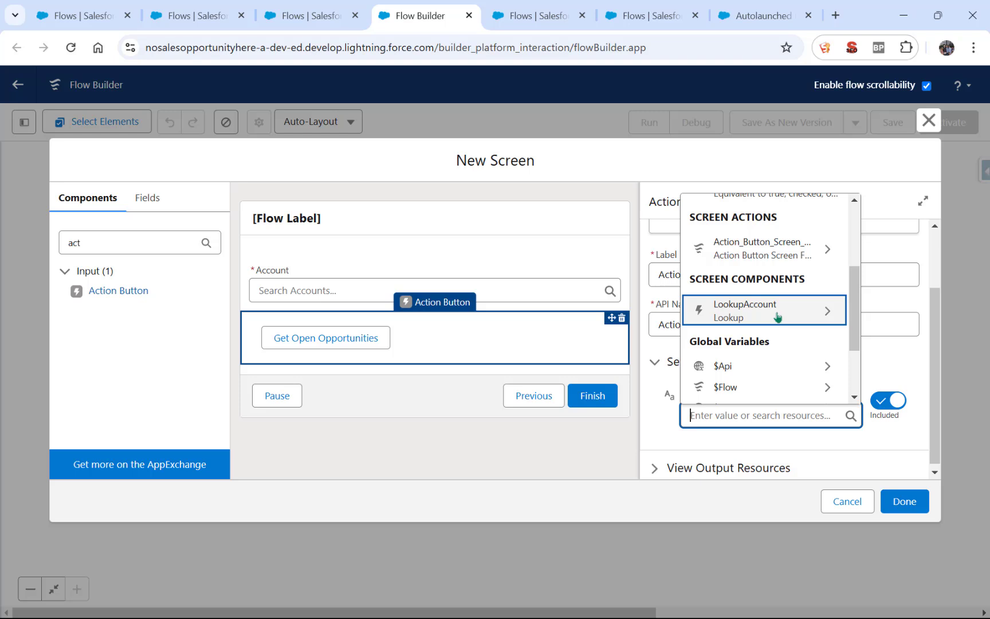
left_click(777, 317)
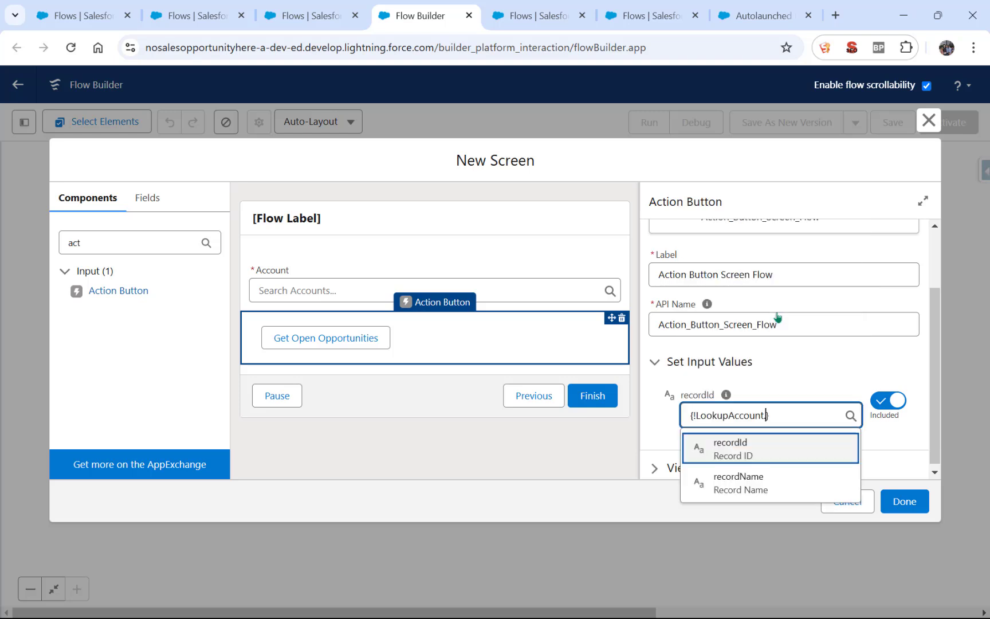
left_click(755, 450)
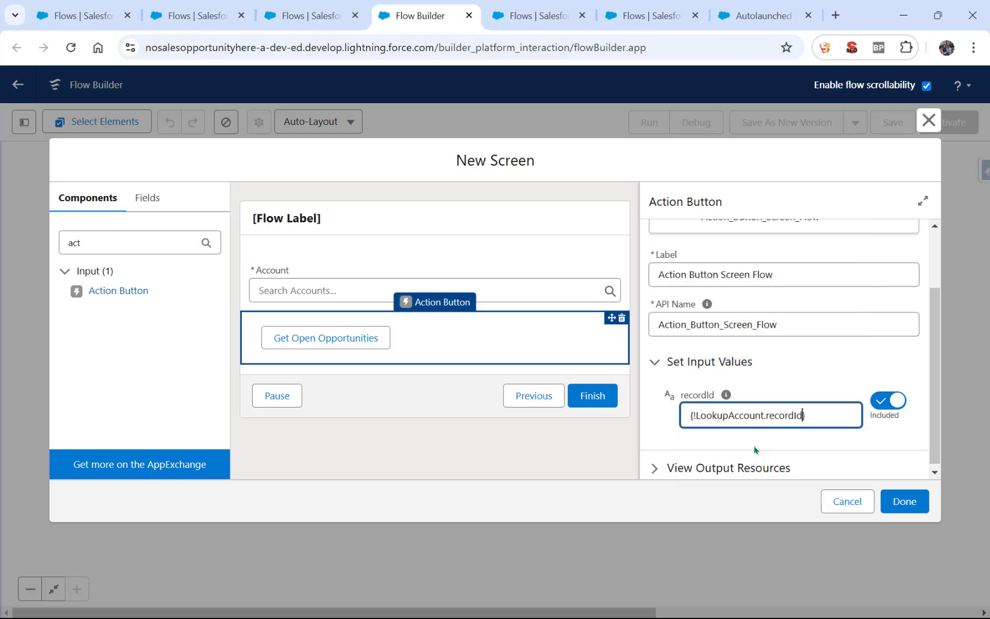
left_click(813, 376)
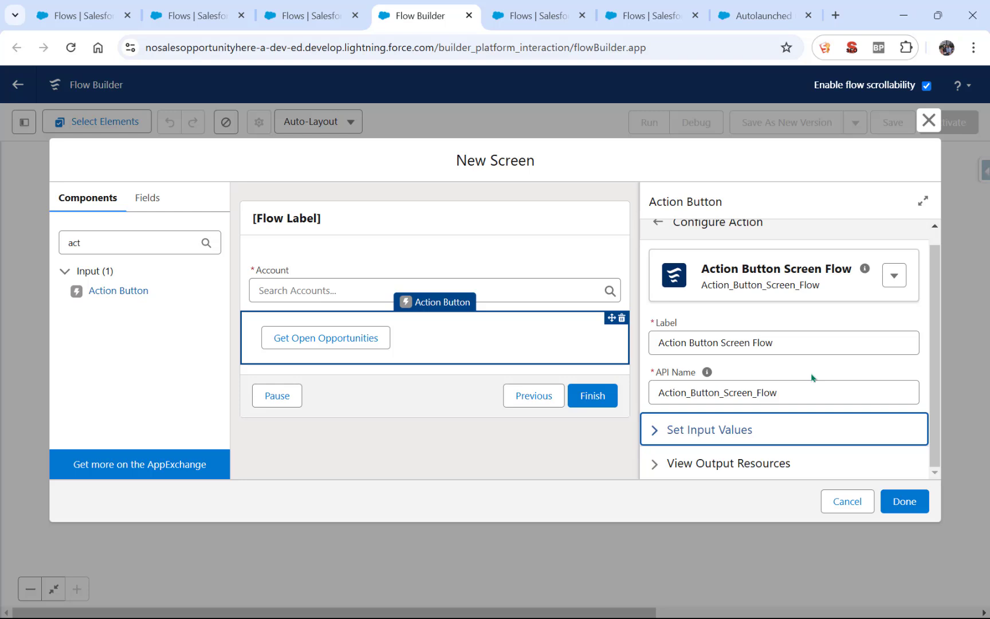
left_click(655, 430)
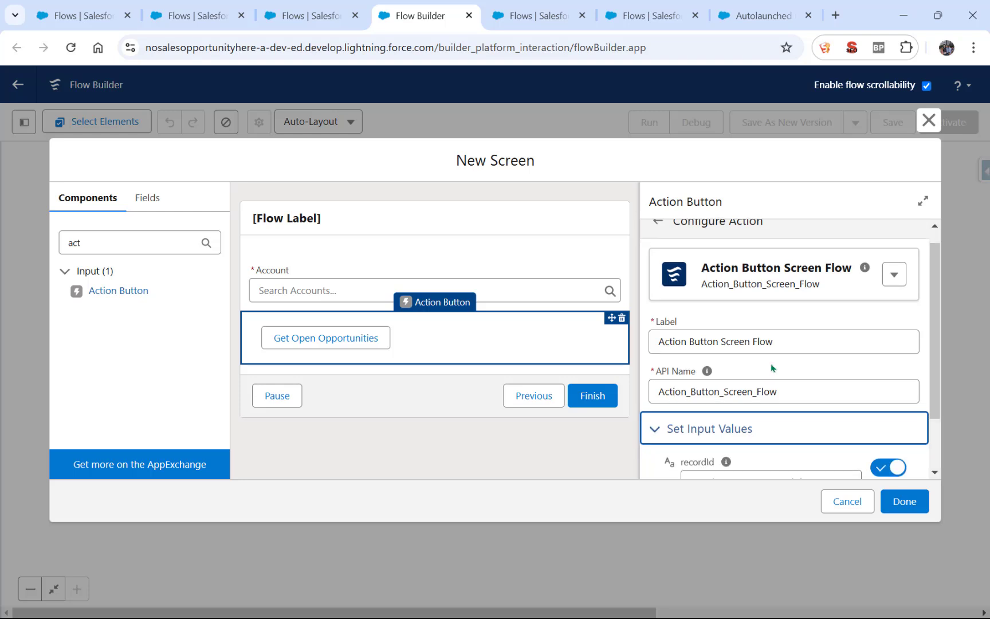
scroll(773, 367, "down", 1)
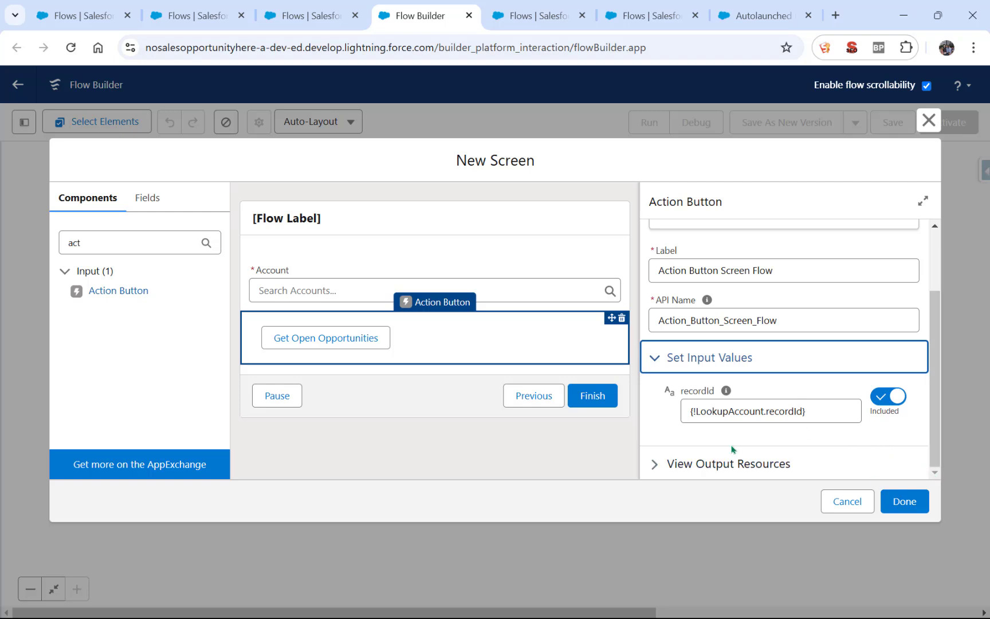
left_click(655, 464)
scroll(753, 416, "down", 2)
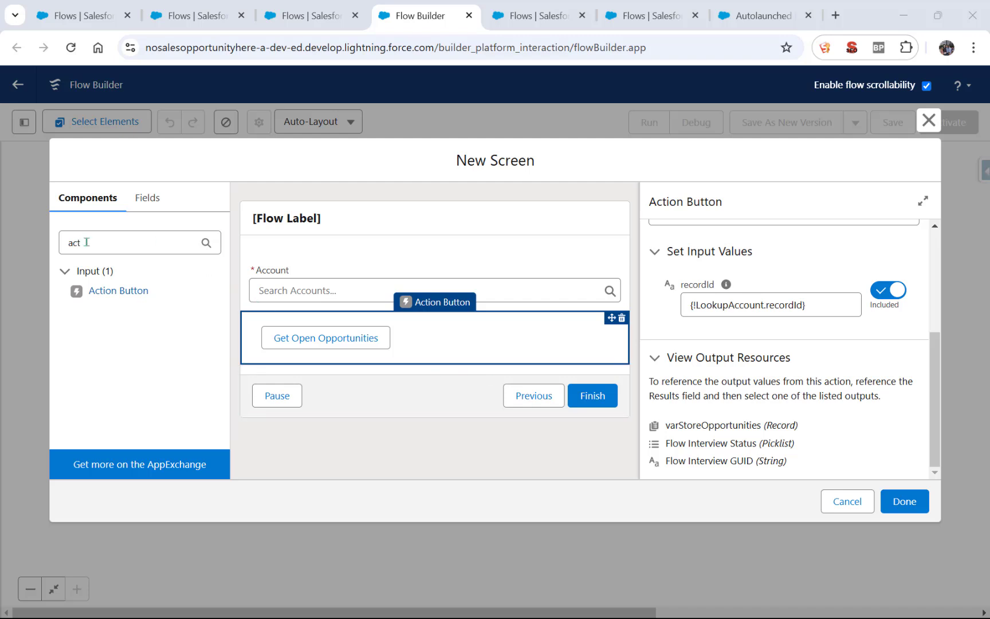
Add a Data Table component below the Get Open Opportunities button with the API name ShowOpenOpps
left_click(70, 242)
double_click(70, 243)
type("data")
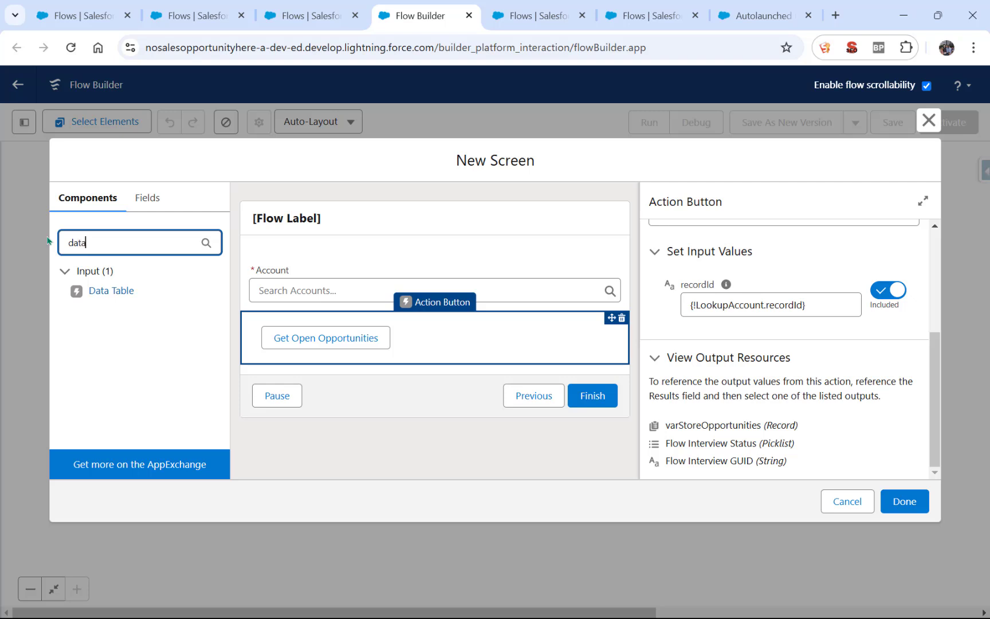
left_click(101, 293)
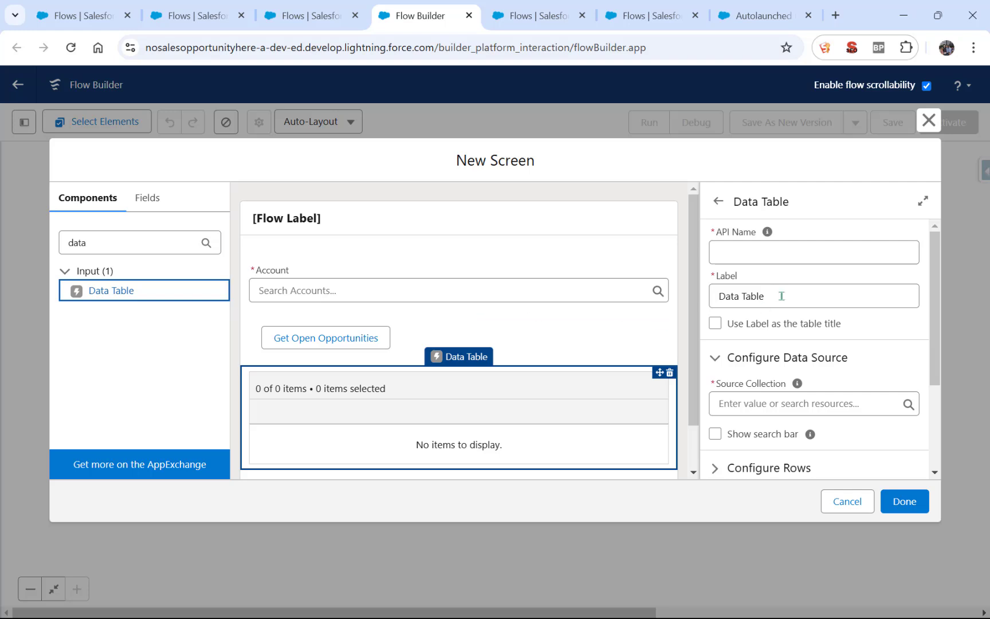
left_click(736, 249)
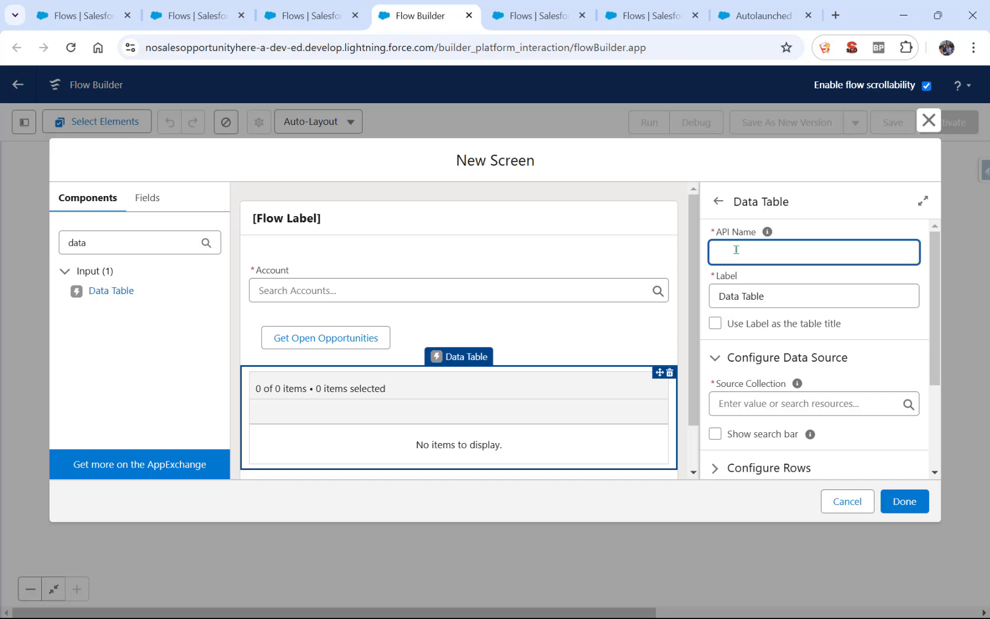
type("ShowOpenOpps")
Label the data table Display Open Opps and use the label as the table title
left_click(764, 295)
left_click_drag(765, 296, 709, 296)
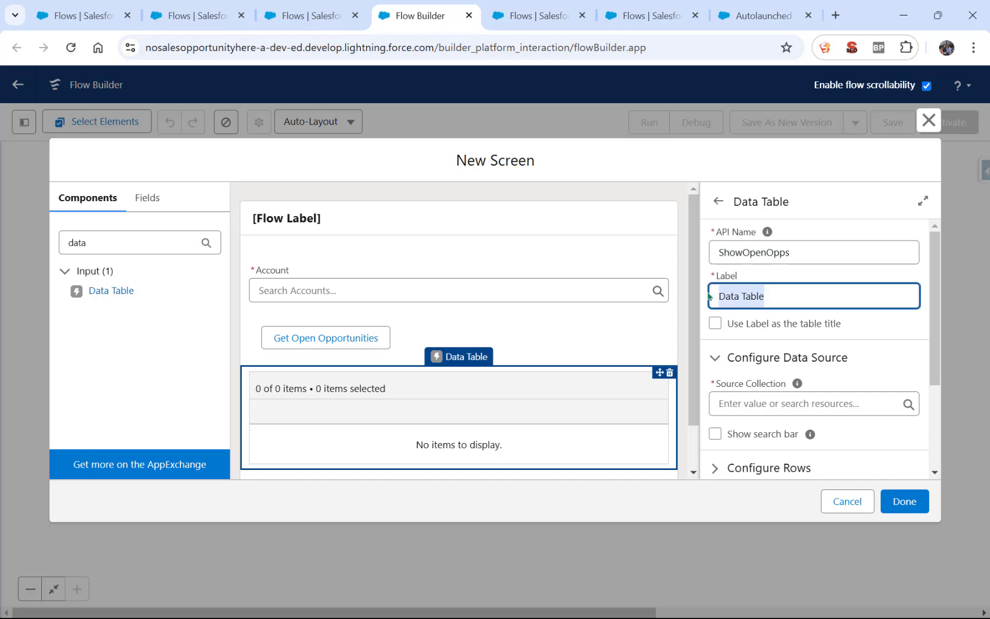
type("Displa")
type("y Open Opps")
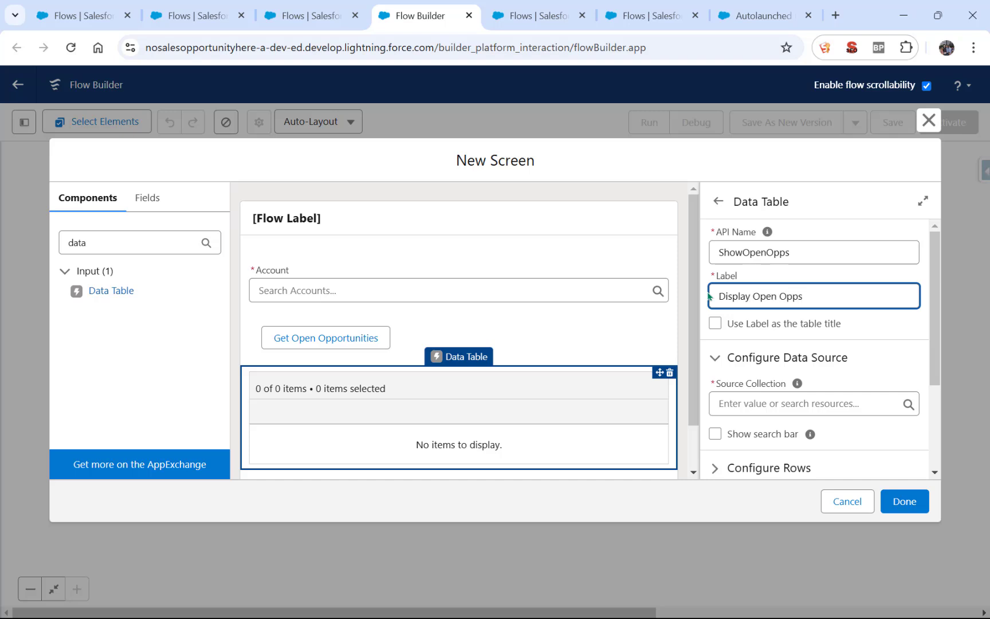
left_click(742, 324)
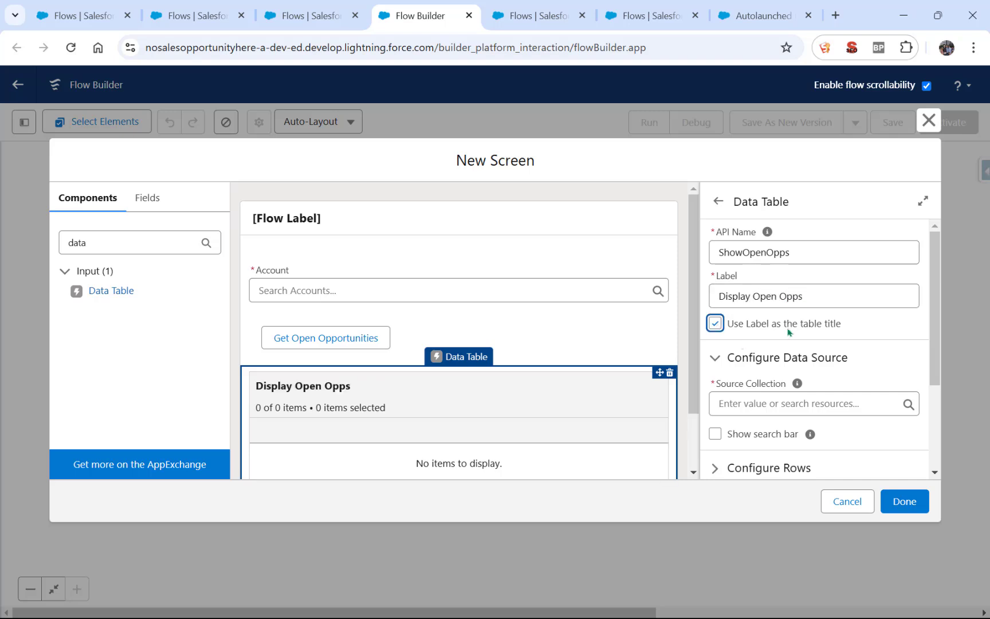
Set the data table's source collection to varStoreOpportunities from the results of Action_Button_Screen_Flow
scroll(788, 331, "down", 3)
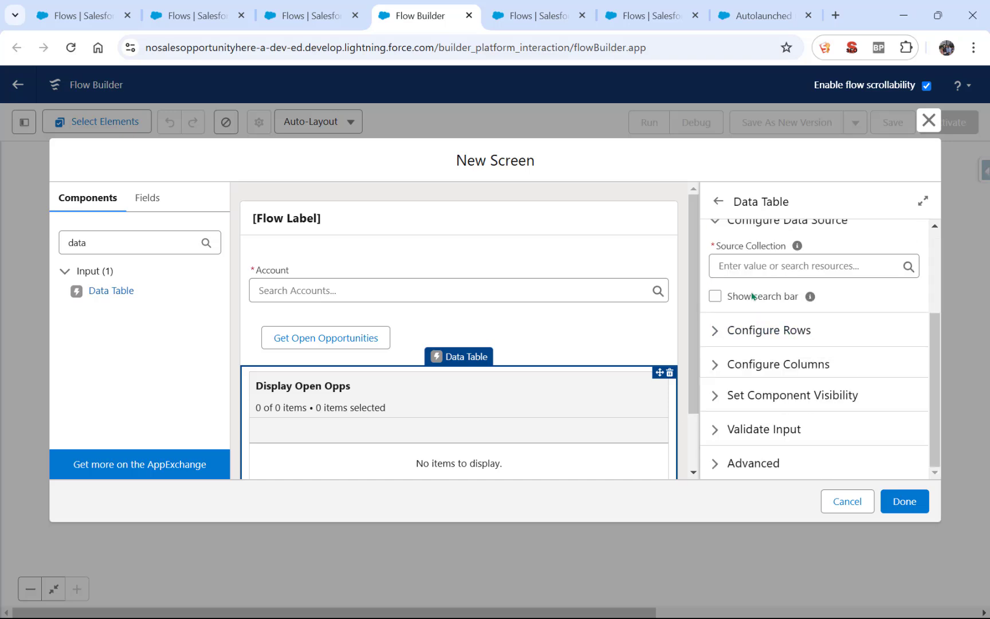
left_click(763, 266)
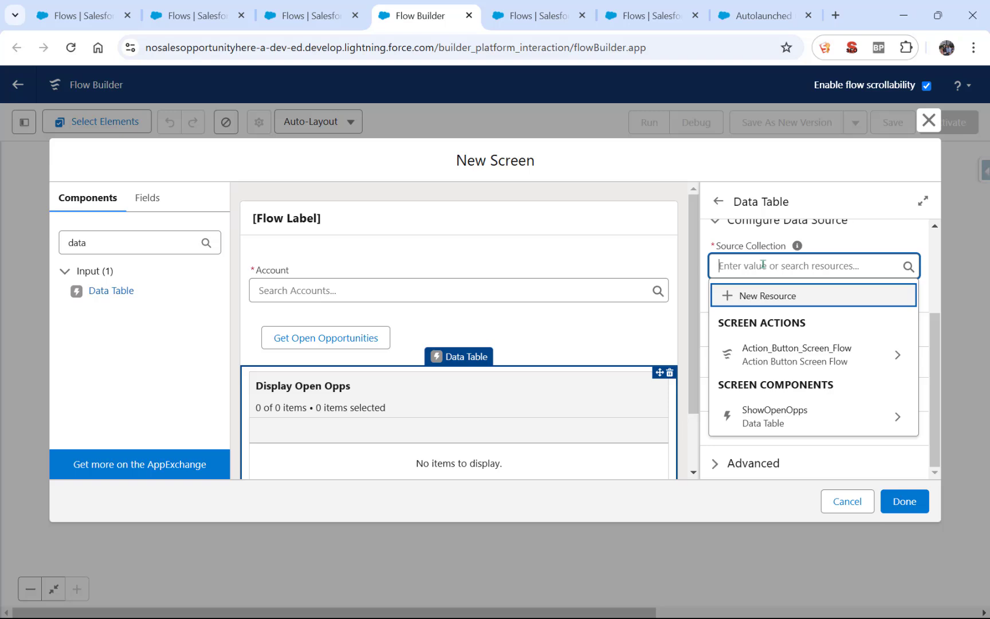
left_click(800, 361)
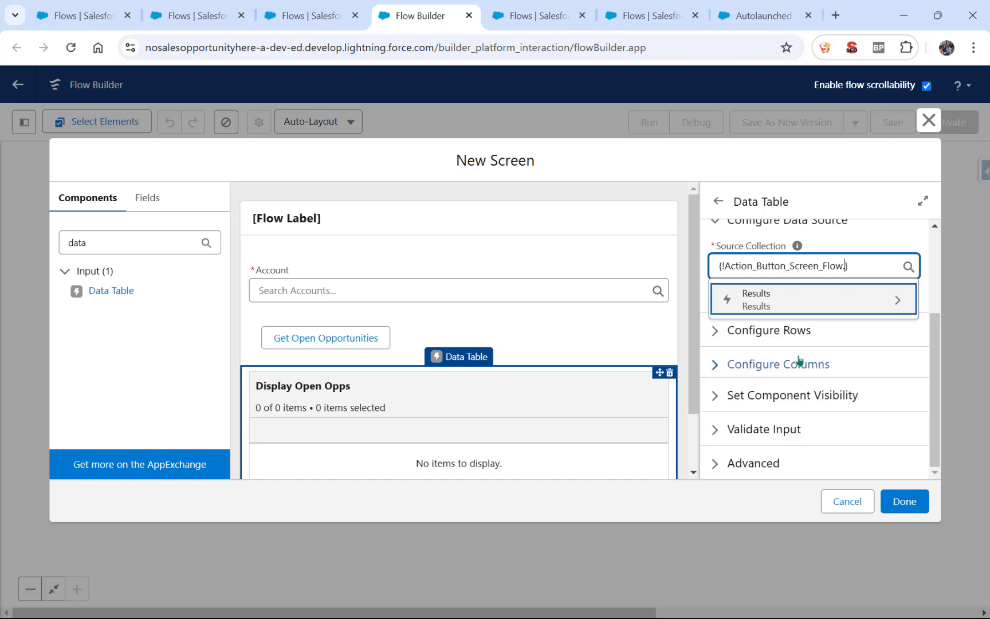
left_click(786, 304)
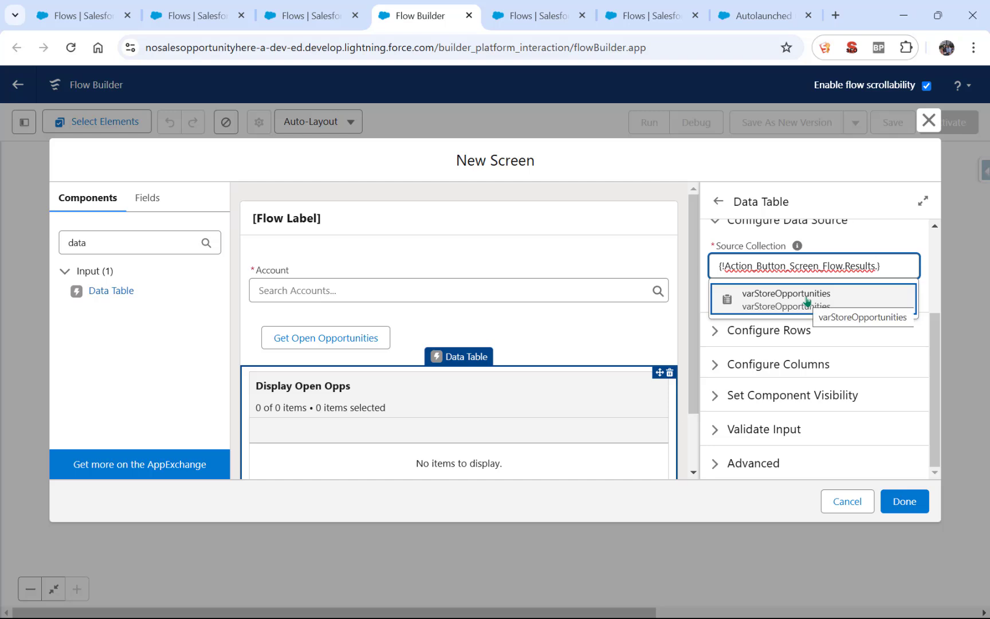
left_click(806, 297)
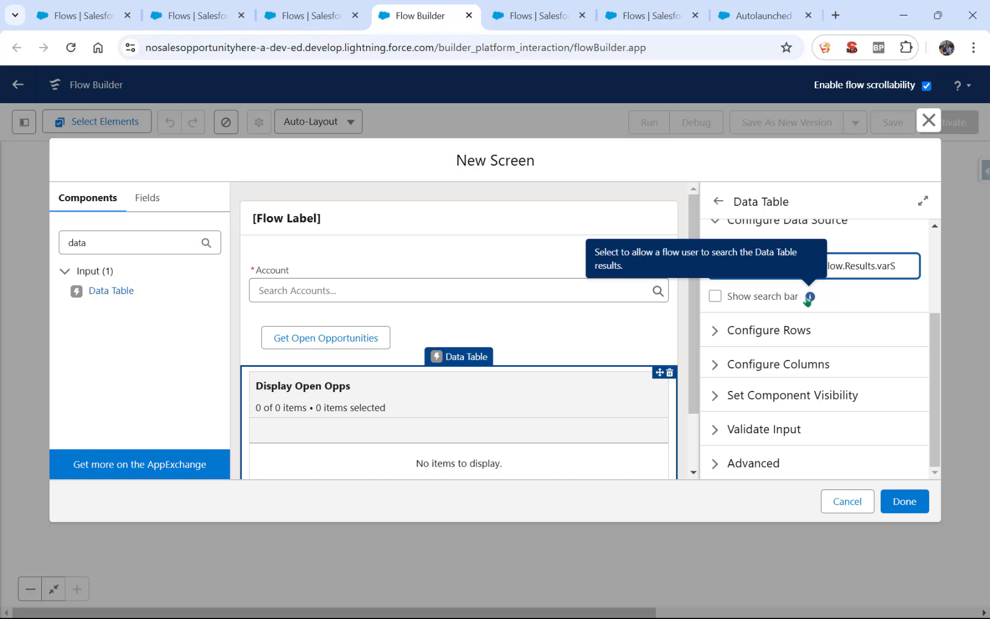
left_click(854, 296)
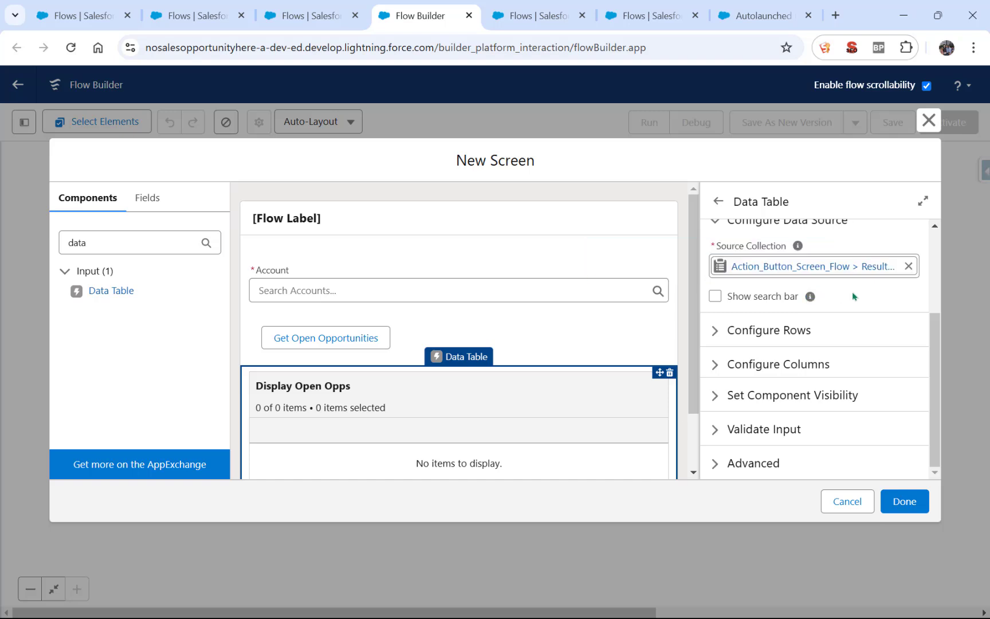
Configure the data table's first column with Name as its source field
left_click(755, 331)
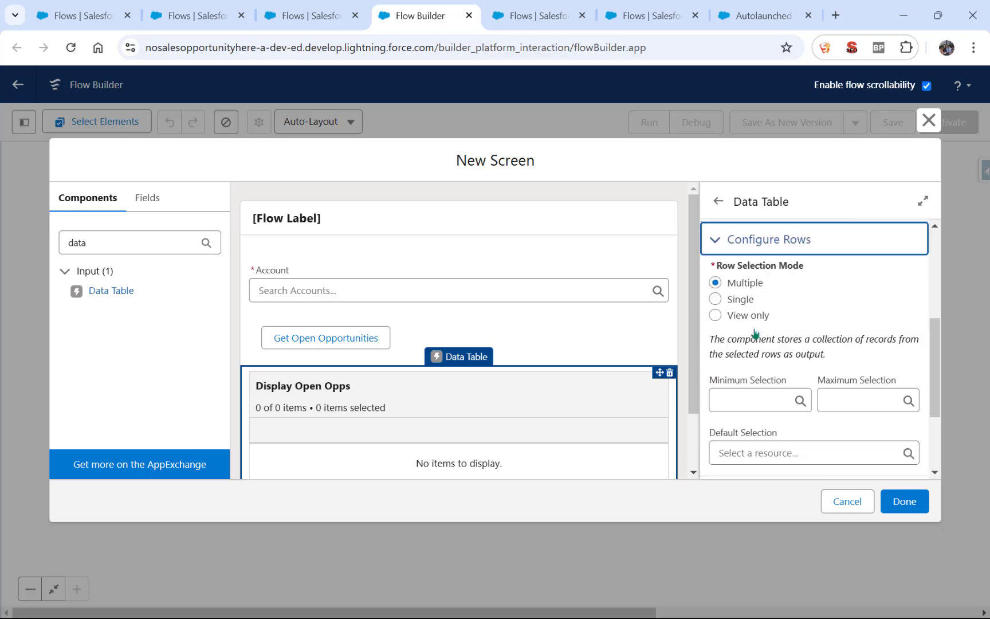
scroll(755, 333, "down", 1)
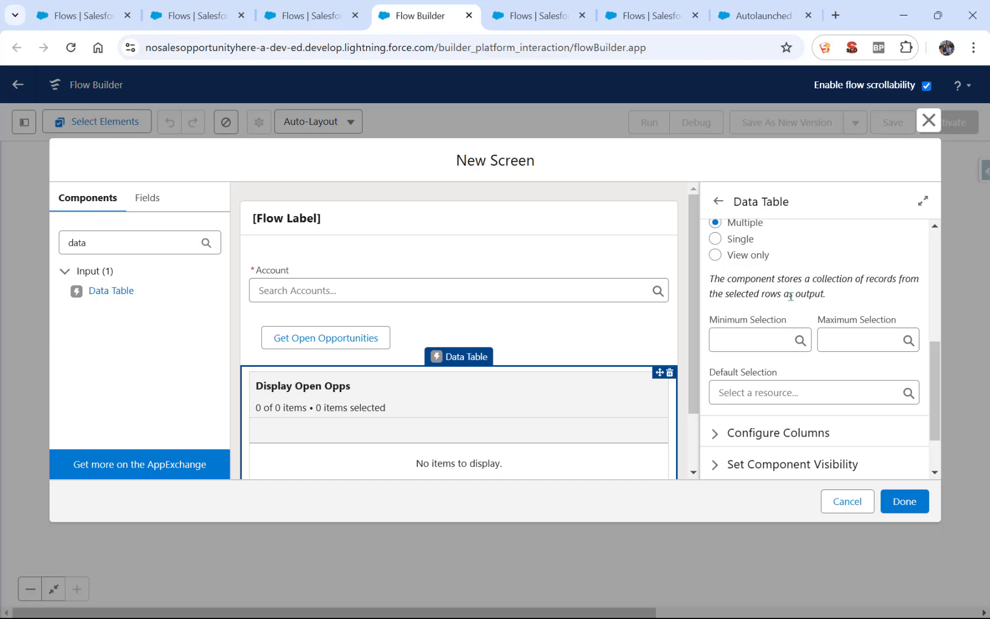
scroll(754, 388, "down", 1)
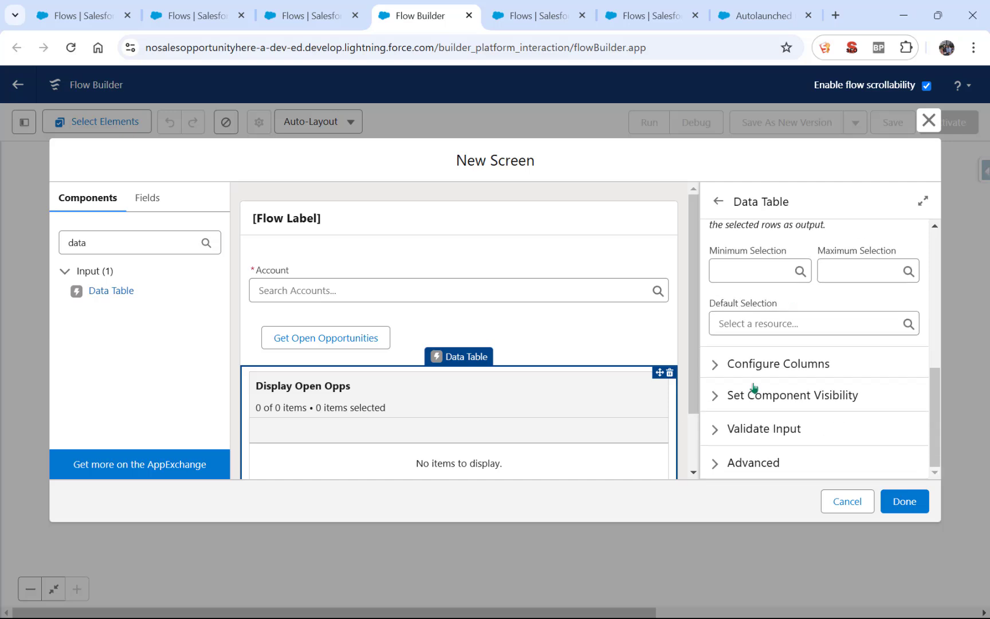
left_click(715, 364)
scroll(779, 405, "down", 2)
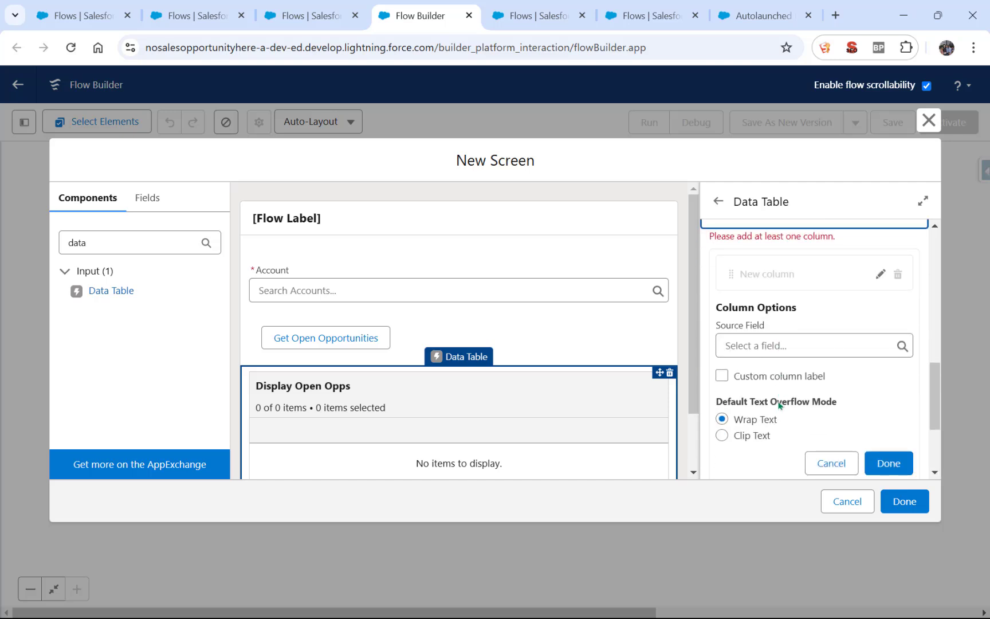
left_click(758, 345)
scroll(751, 435, "down", 5)
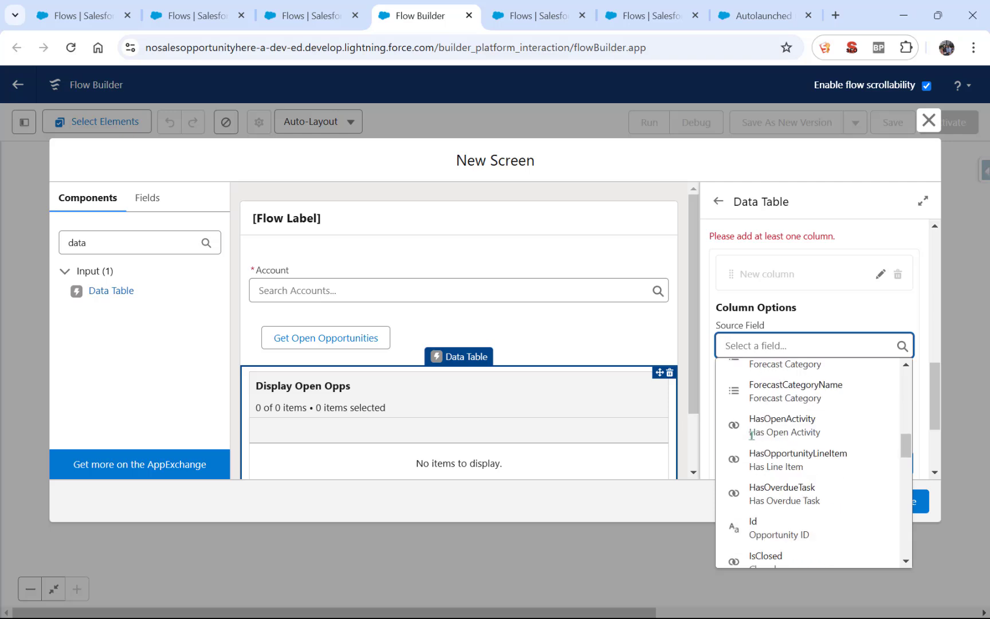
scroll(752, 436, "down", 3)
scroll(752, 438, "down", 5)
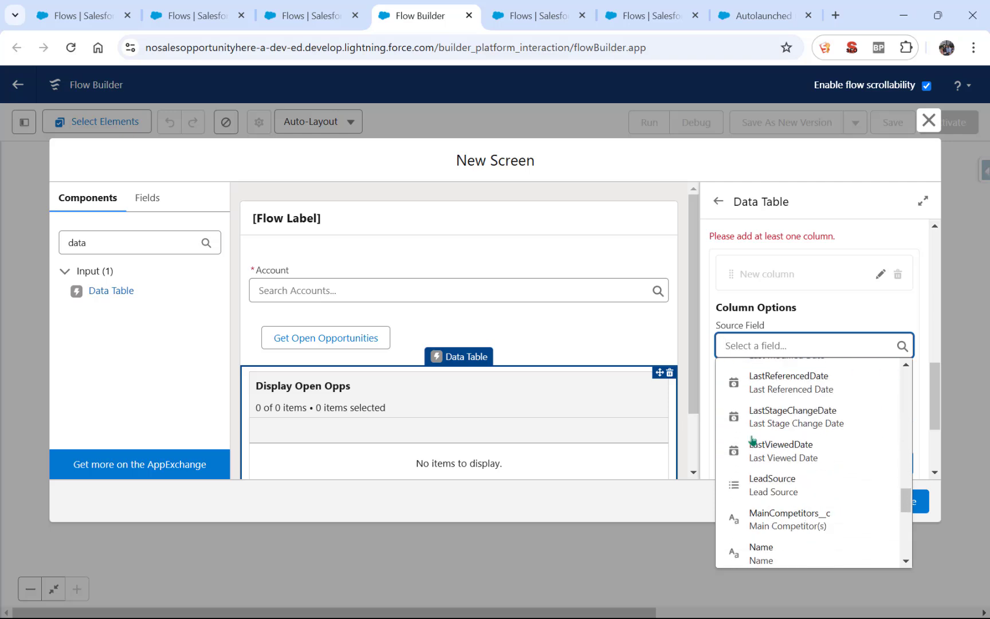
scroll(752, 440, "down", 3)
left_click(787, 408)
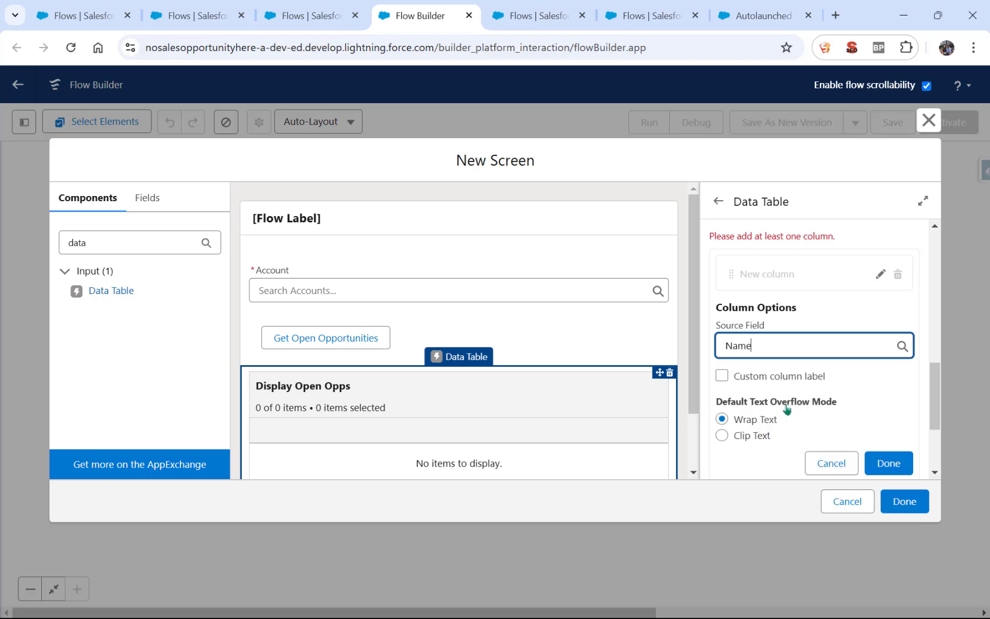
left_click(885, 469)
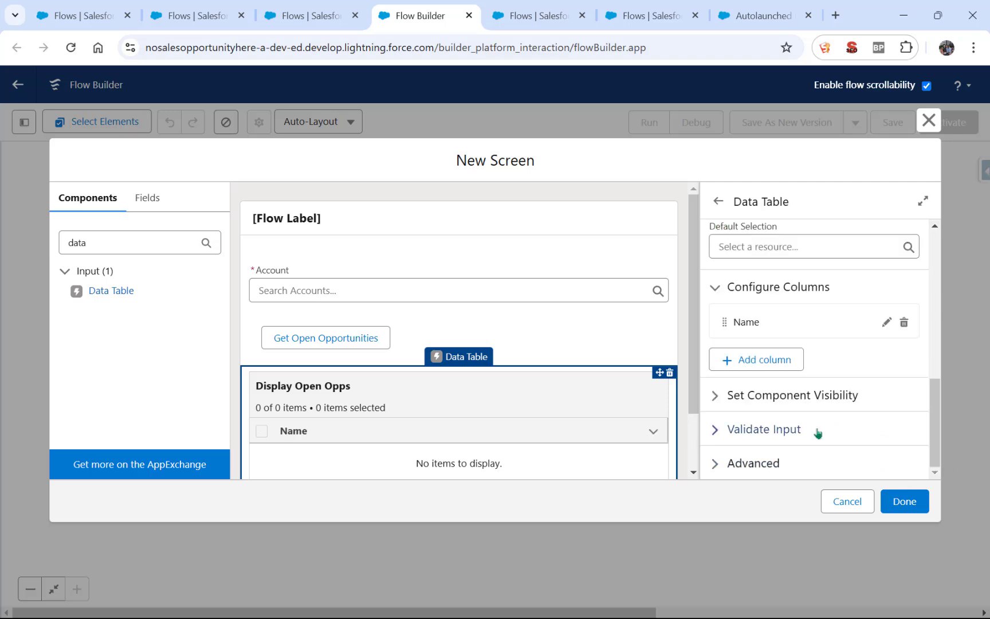
Add a second column to the data table with CloseDate as its source field
left_click(762, 361)
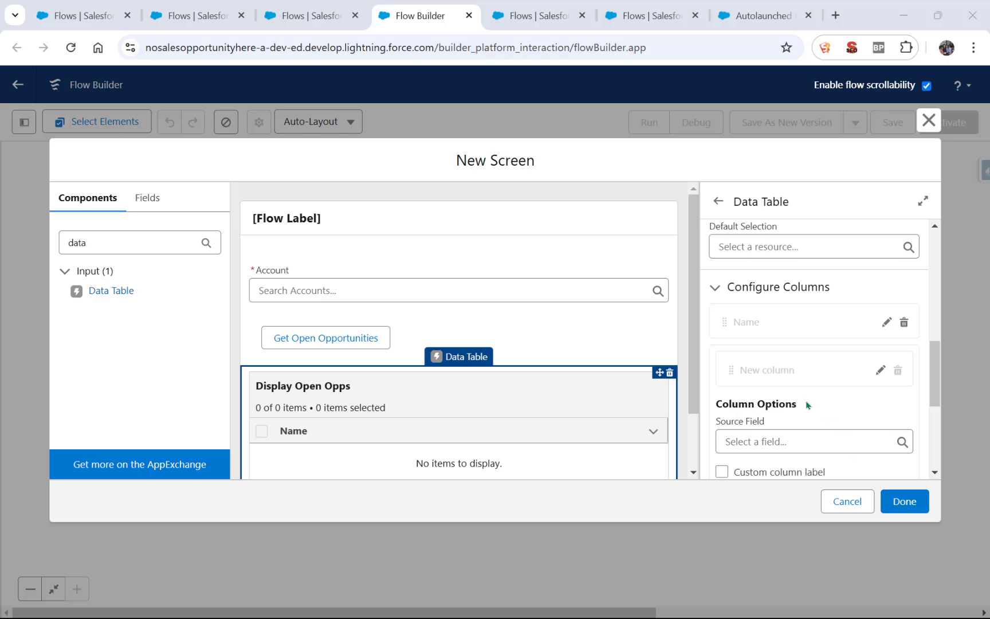
left_click(765, 442)
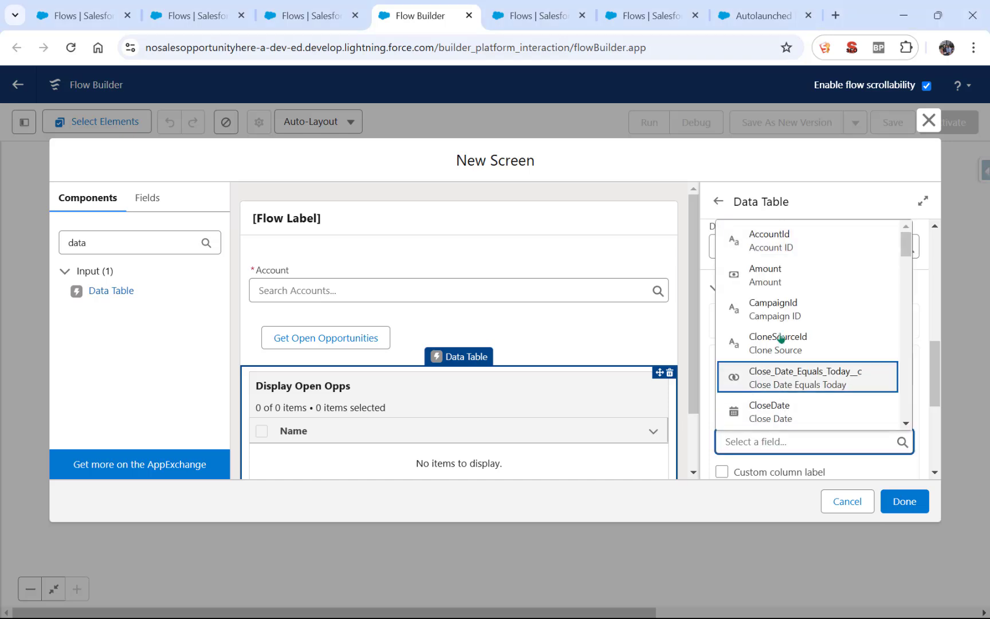
left_click(780, 414)
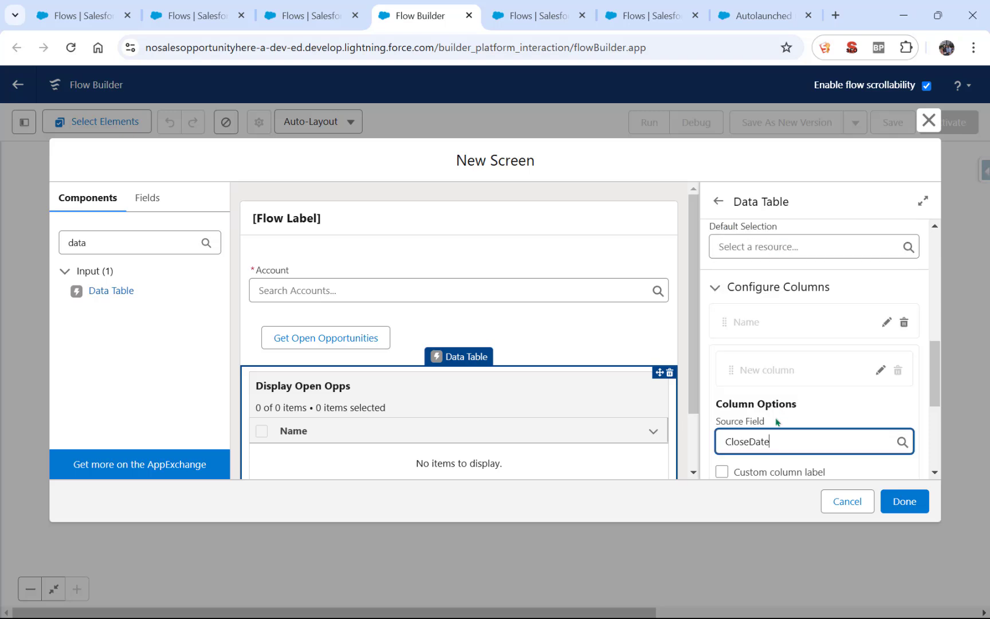
scroll(855, 457, "down", 3)
left_click(890, 409)
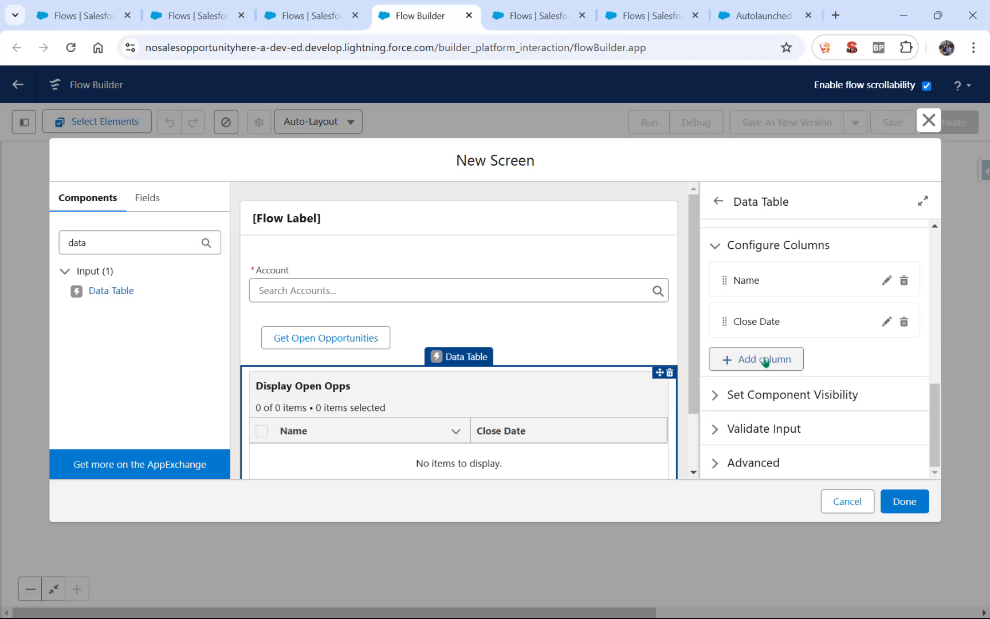
Add a third column to the data table with Amount as its source field and finish the screen element
left_click(766, 360)
left_click(772, 439)
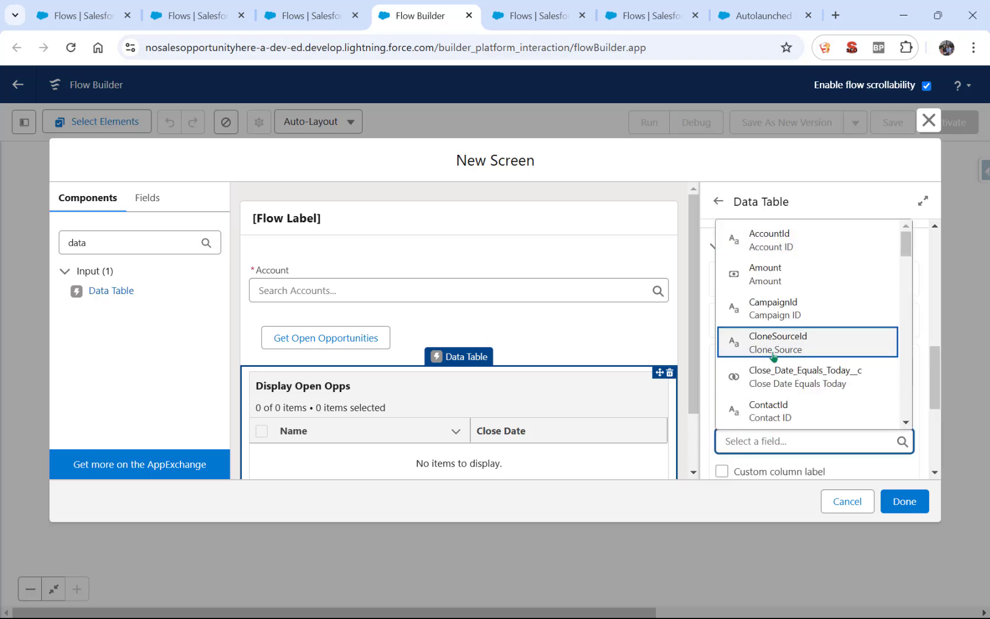
left_click(774, 281)
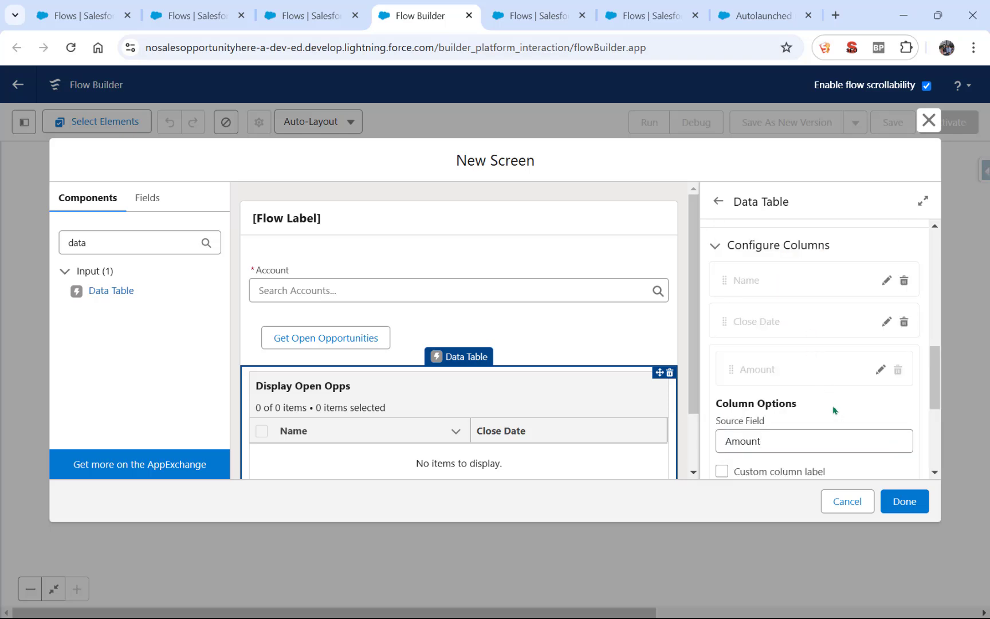
scroll(834, 409, "down", 3)
scroll(834, 405, "down", 2)
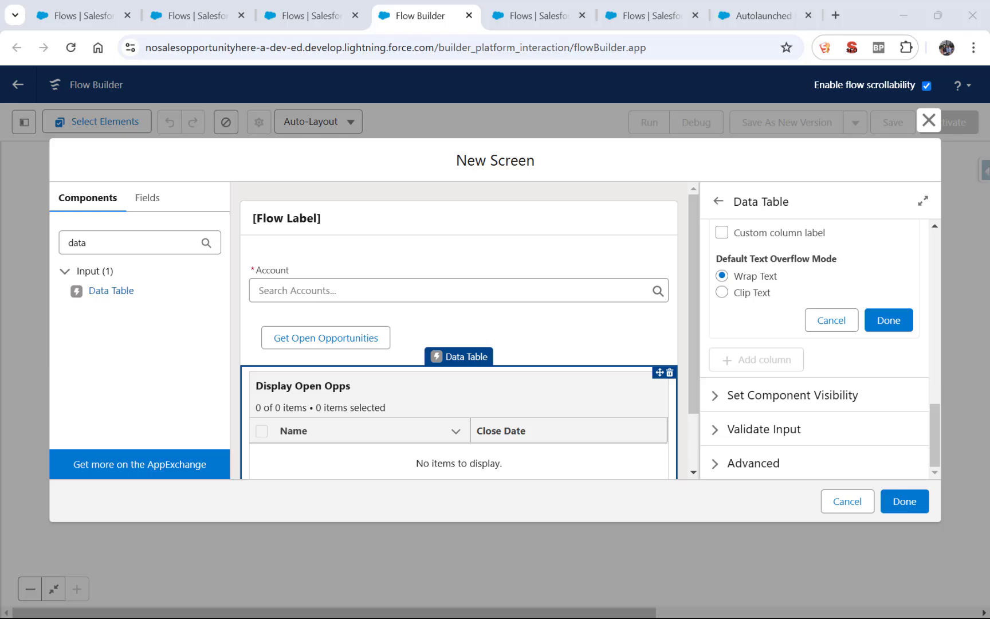
left_click(884, 326)
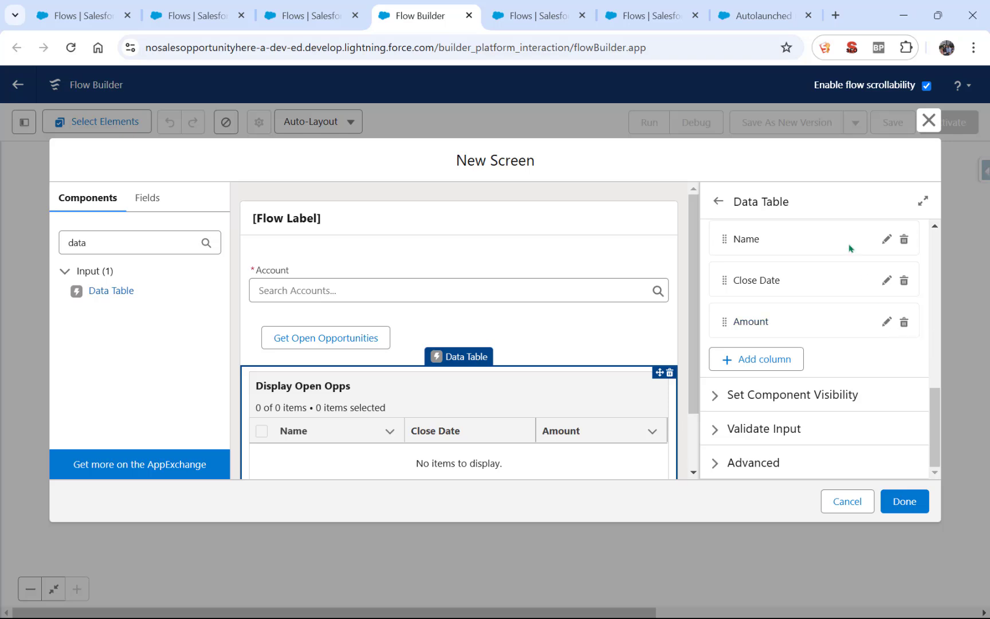
left_click(905, 502)
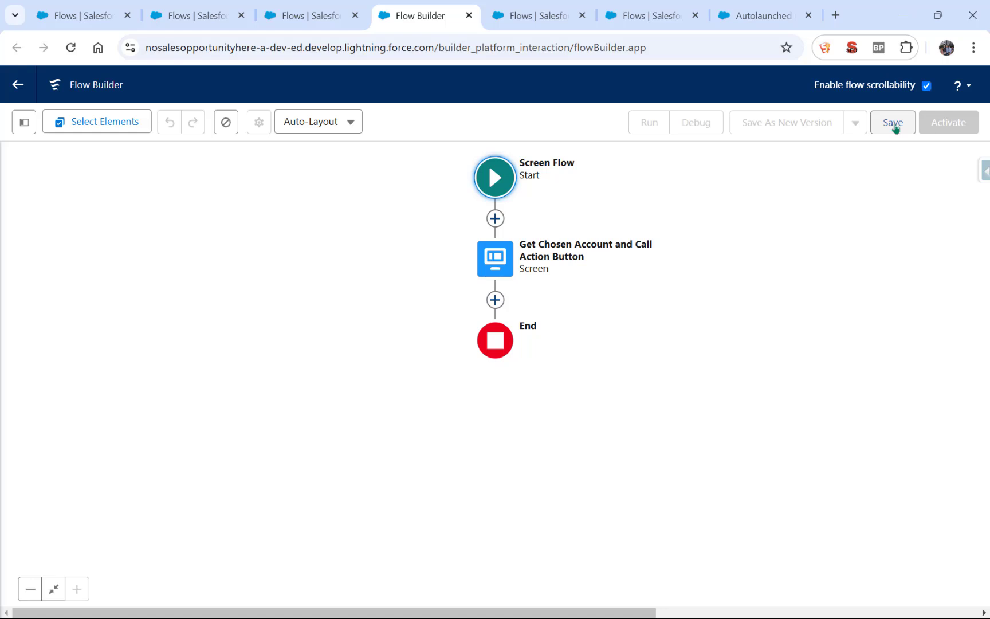
Save the flow with the label Screen Flow using Action Button and API name Screen_Flow_using_Action_Button
left_click(894, 124)
left_click(277, 288)
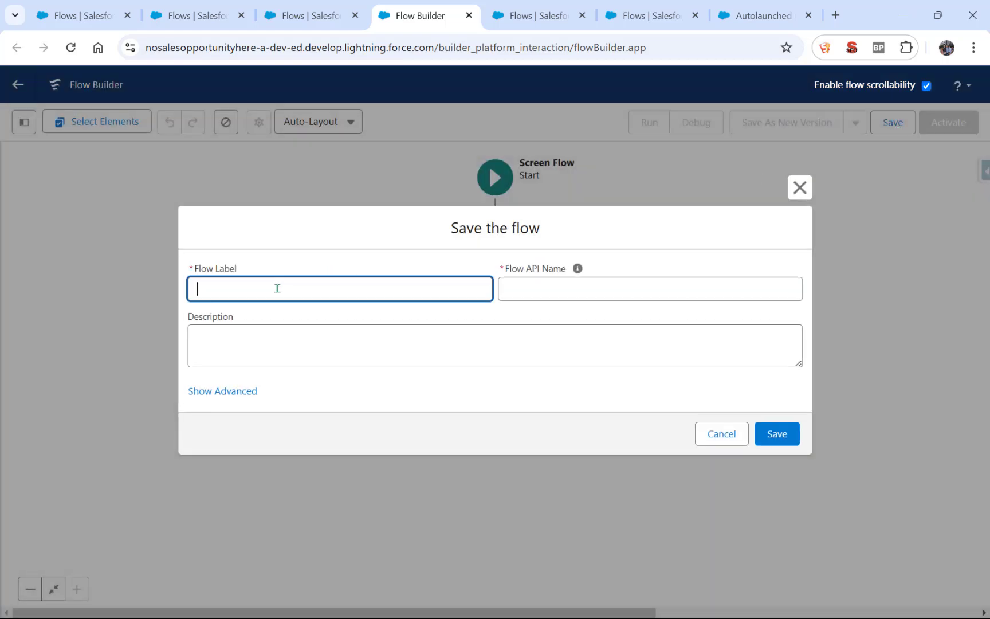
type("Screen Flow using Action Button")
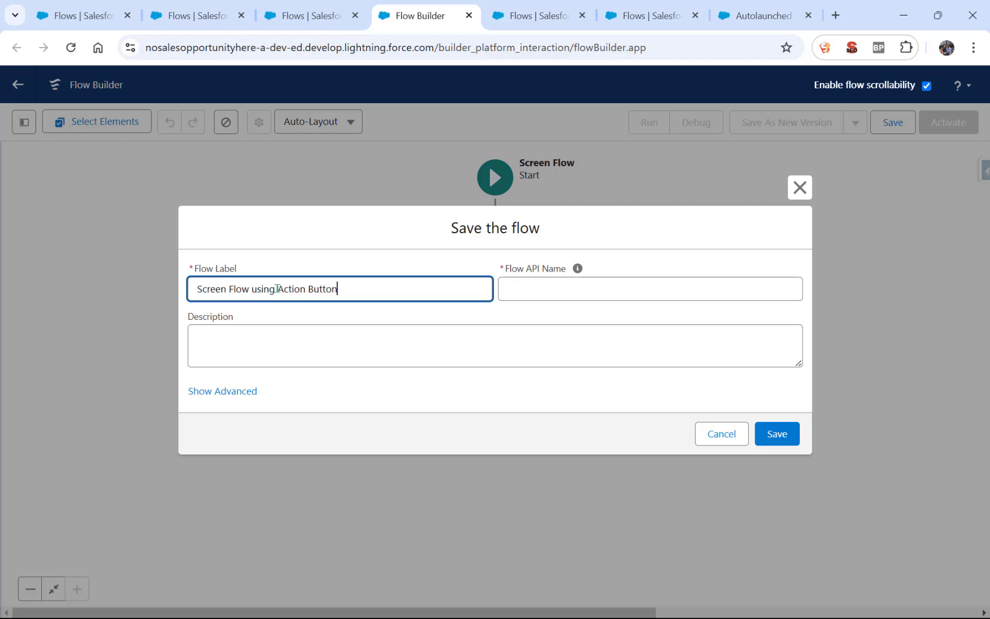
left_click(542, 292)
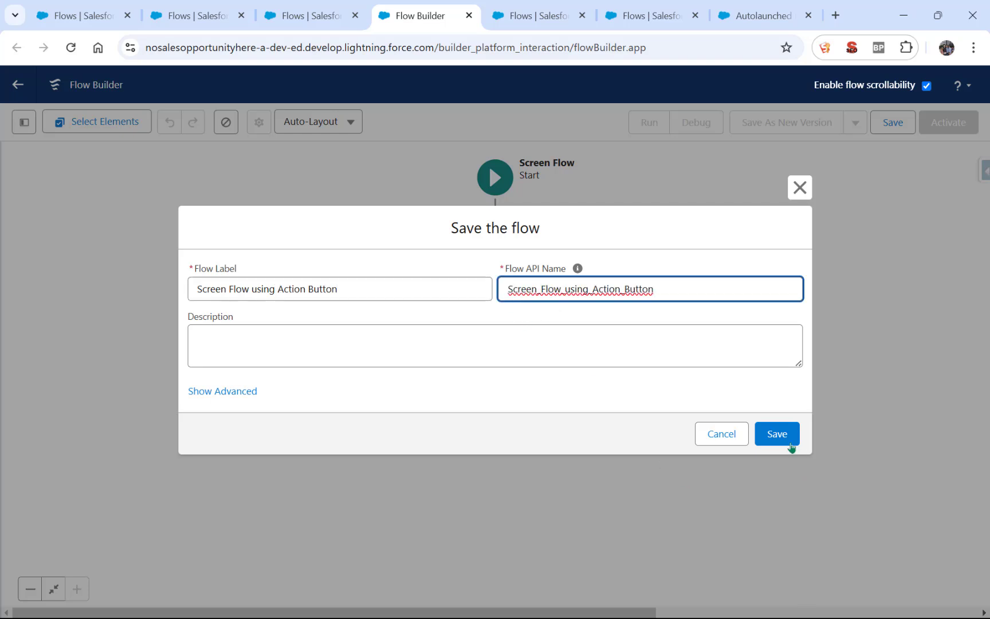
left_click(779, 438)
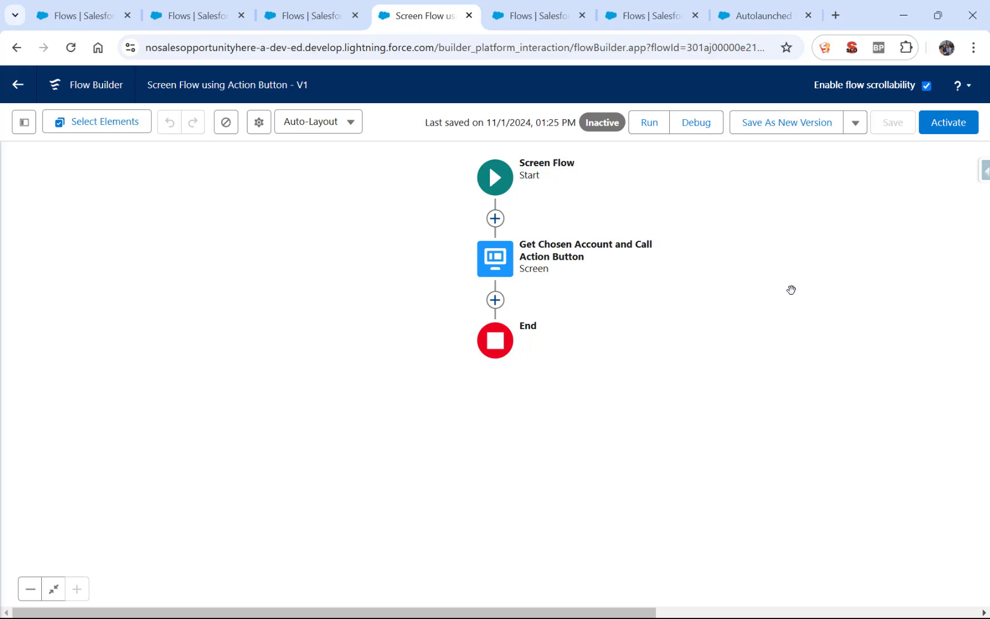
Debug the flow by choosing the Pyramid Construction Inc. account and retrieving its open opportunities
left_click(699, 122)
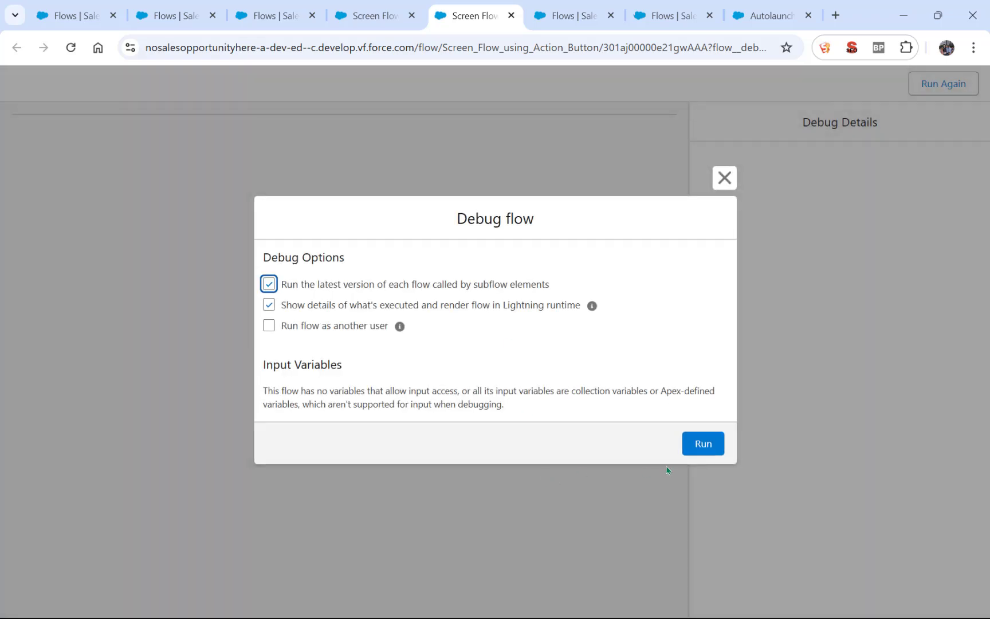
left_click(703, 443)
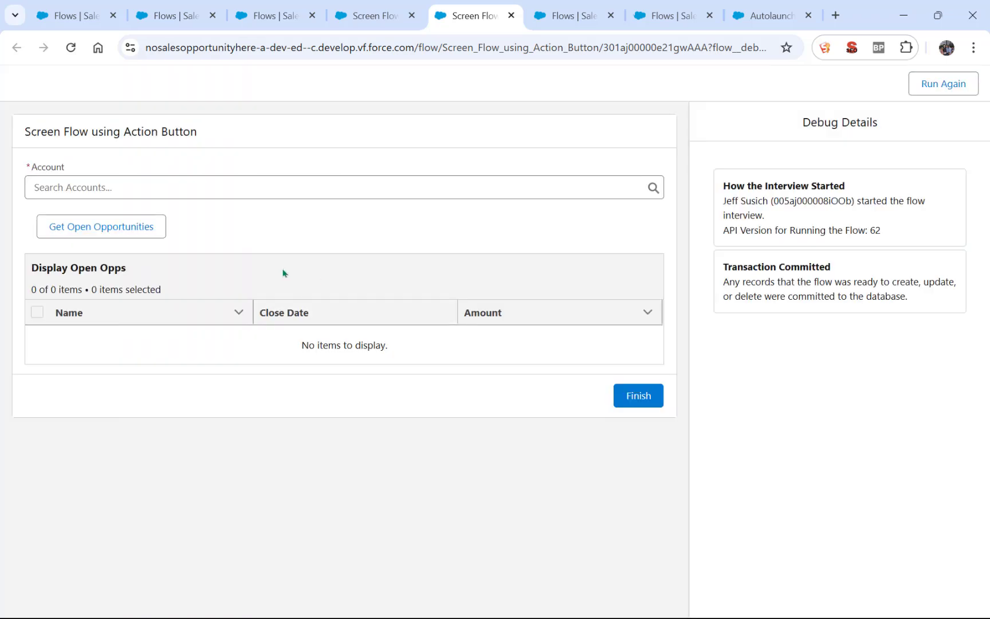
left_click(116, 187)
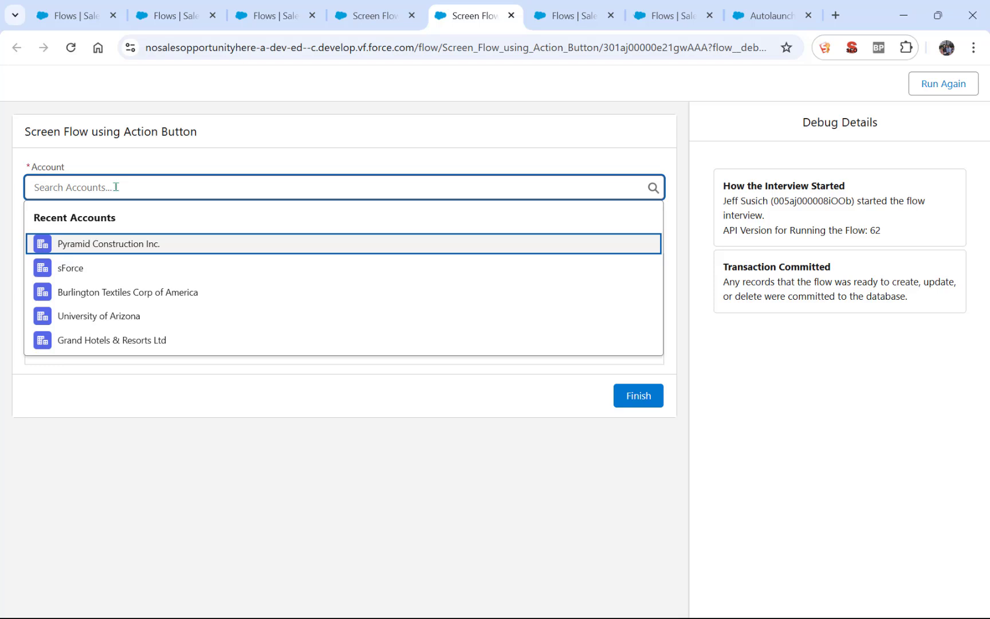
left_click(116, 243)
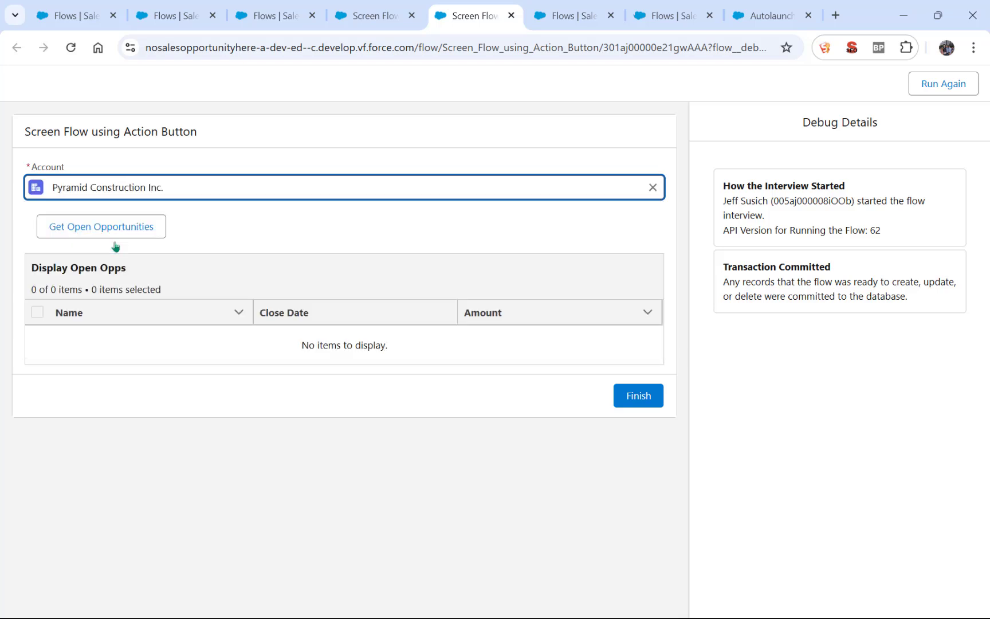
left_click(104, 226)
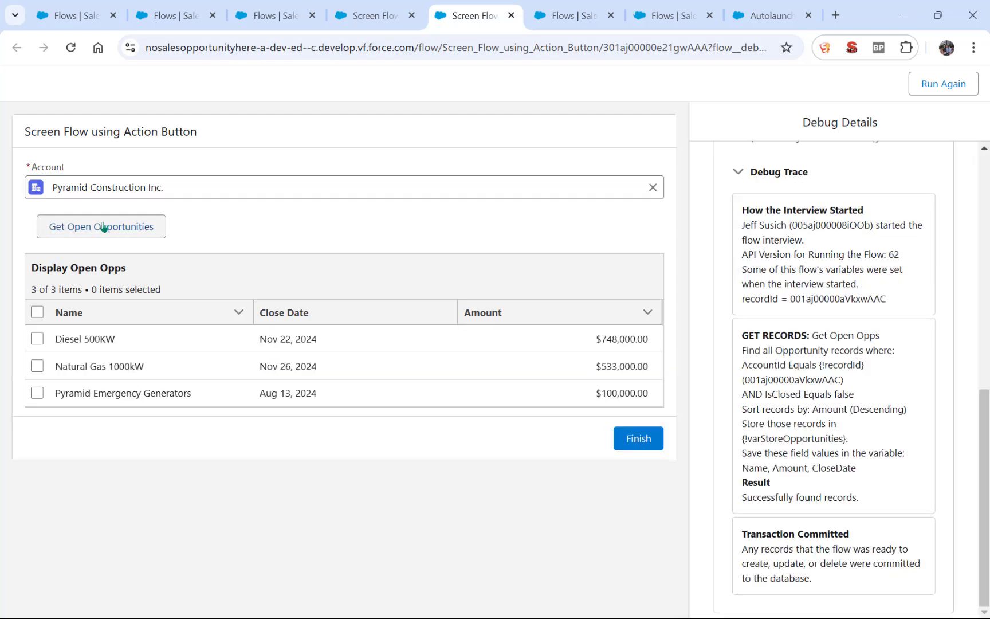